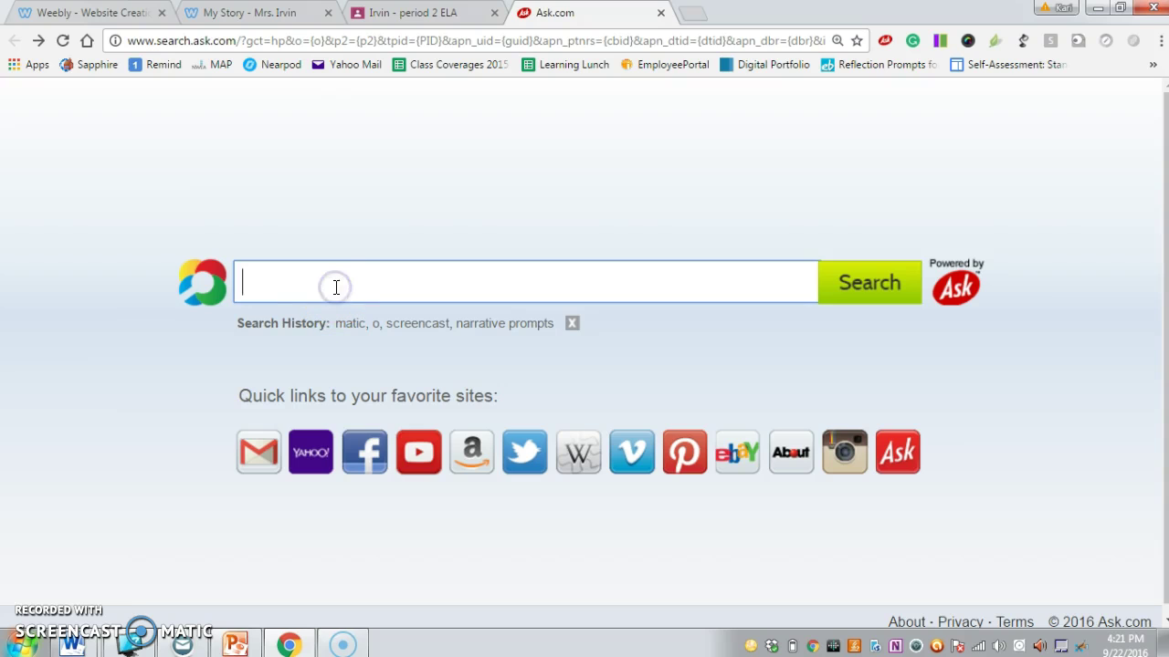
Search Ask.com for 'weebly' and scroll down to the Weebly Website Builder result.
{"action": "type", "text": "weebly"}
{"action": "key", "text": "Return"}
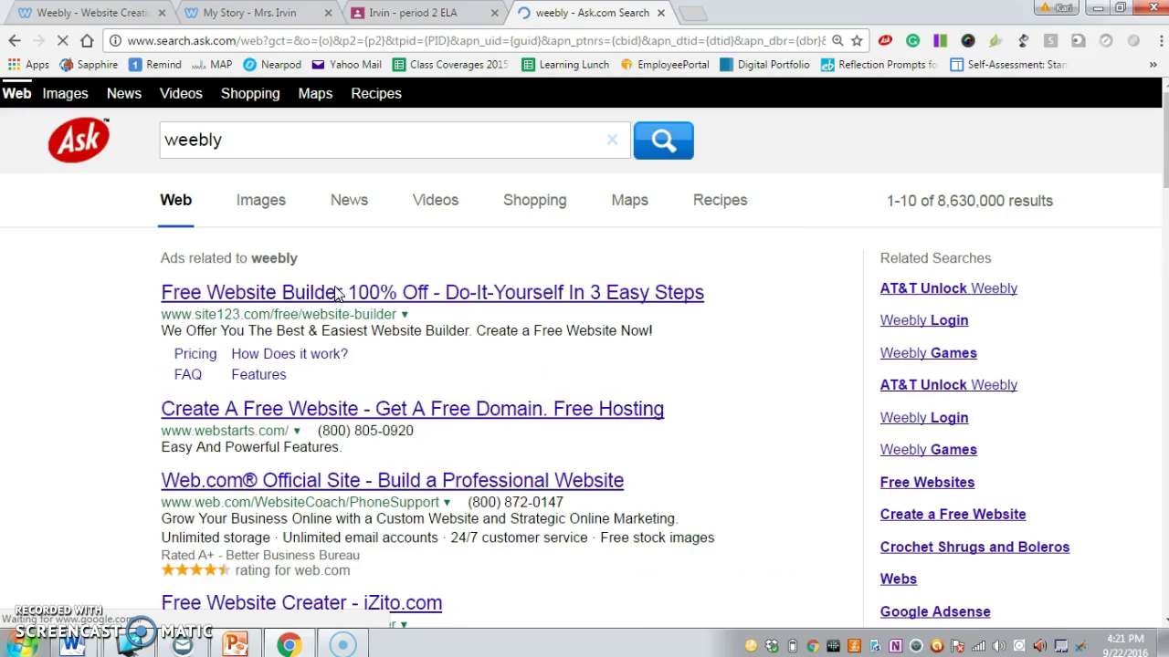
{"action": "scroll", "coordinate": [334, 429], "scroll_direction": "down", "scroll_amount": 7}
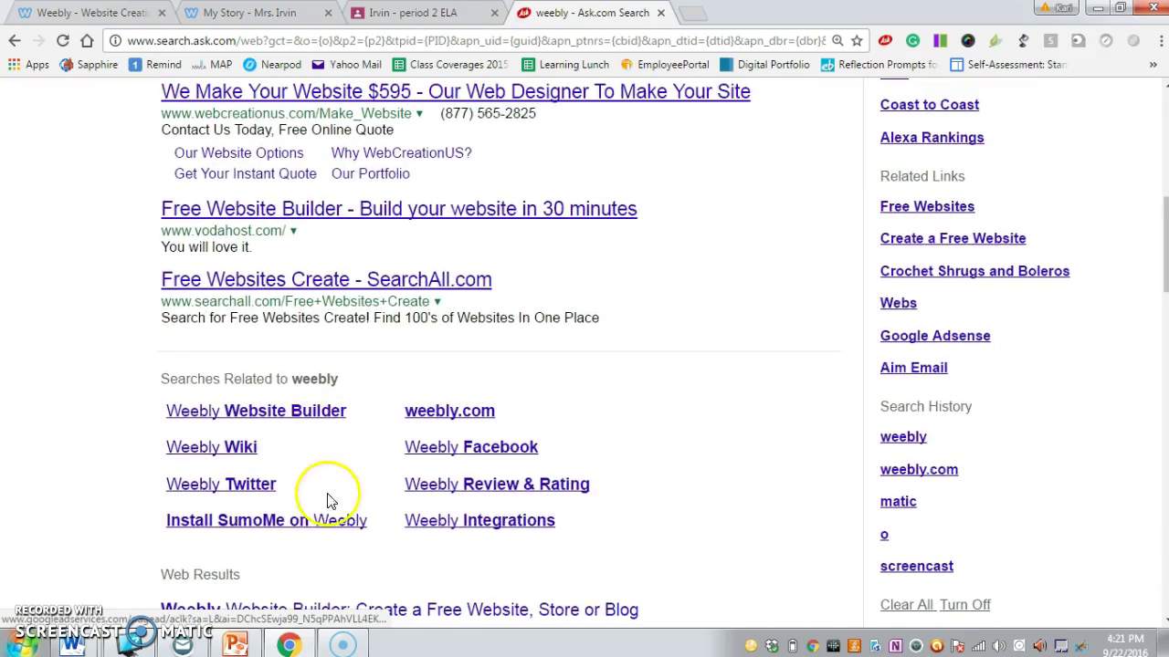
{"action": "scroll", "coordinate": [325, 515], "scroll_direction": "down", "scroll_amount": 2}
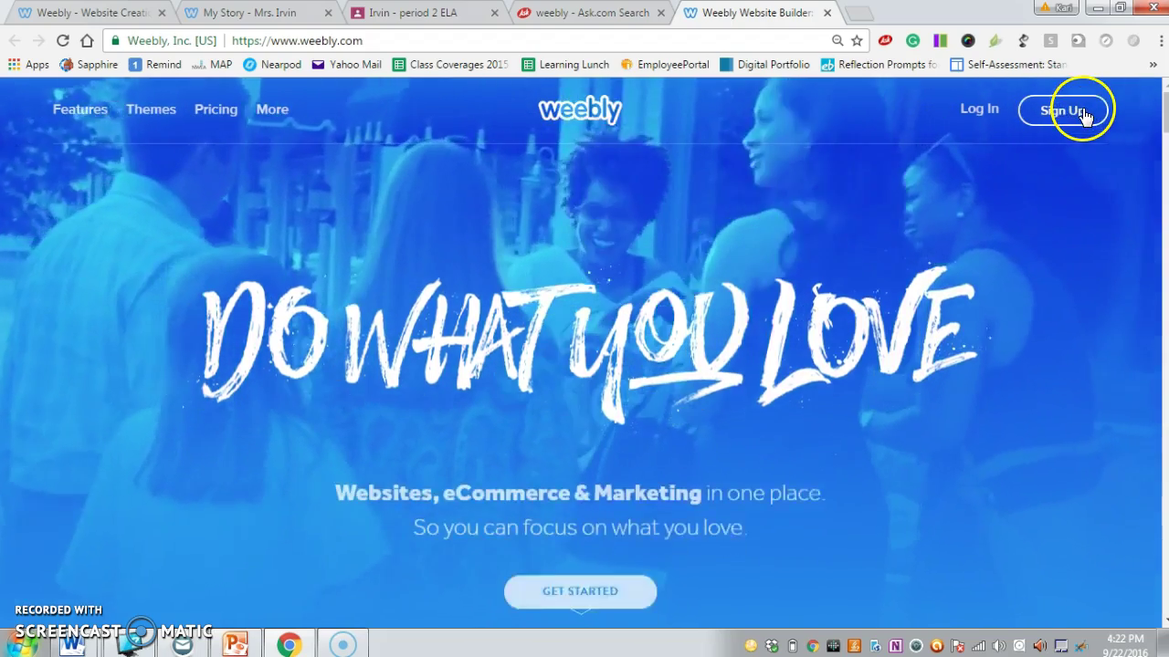
Sign up for a Weebly account with the user's full name, e-mail address and a password.
{"action": "left_click", "coordinate": [1084, 113]}
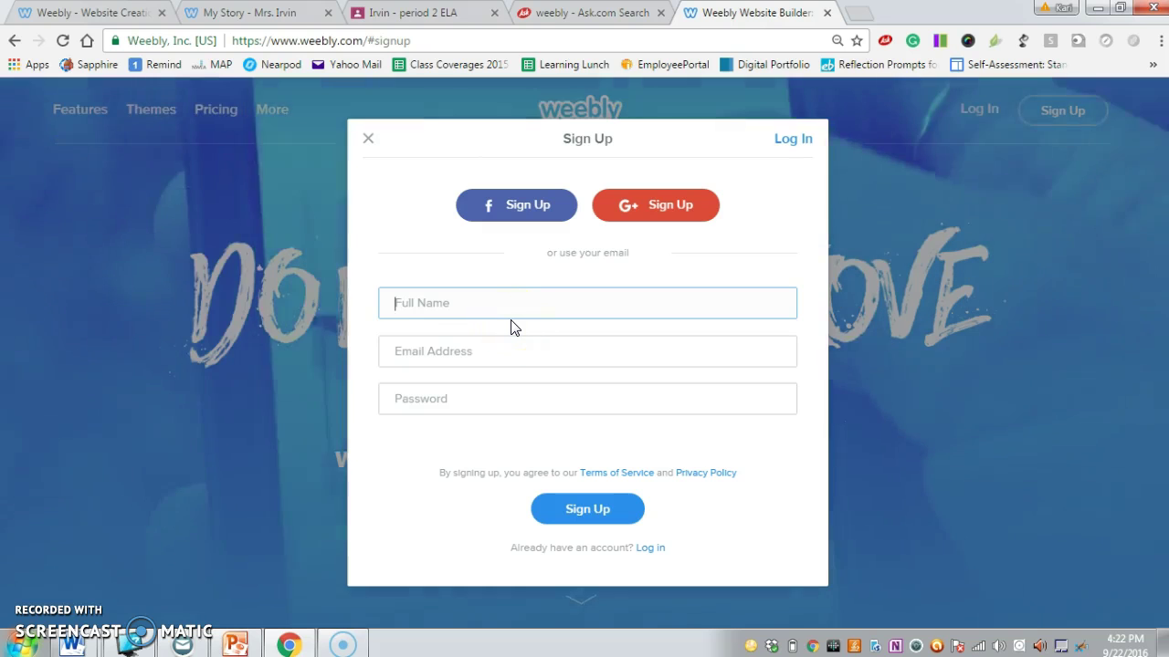
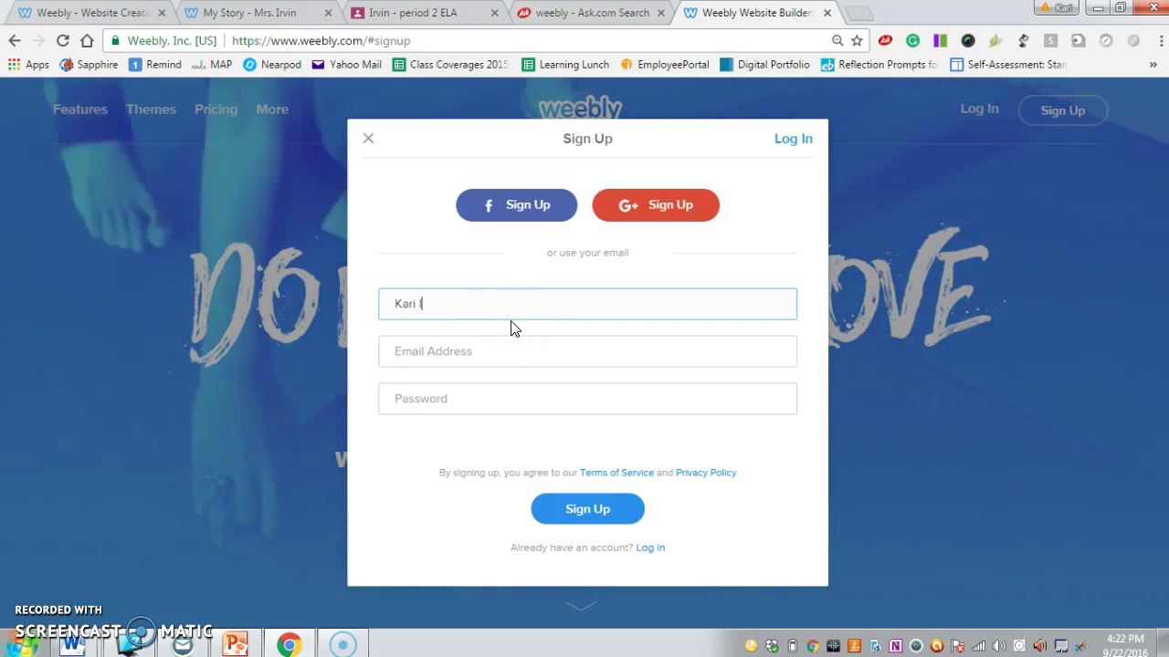
{"action": "key", "text": "Tab"}
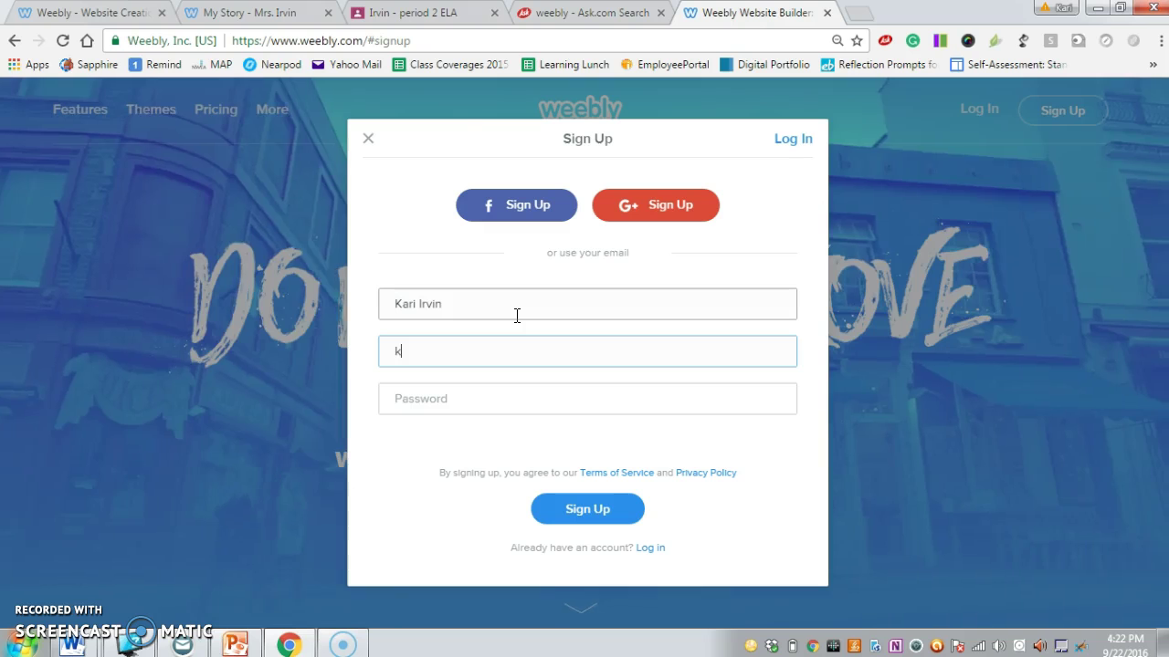
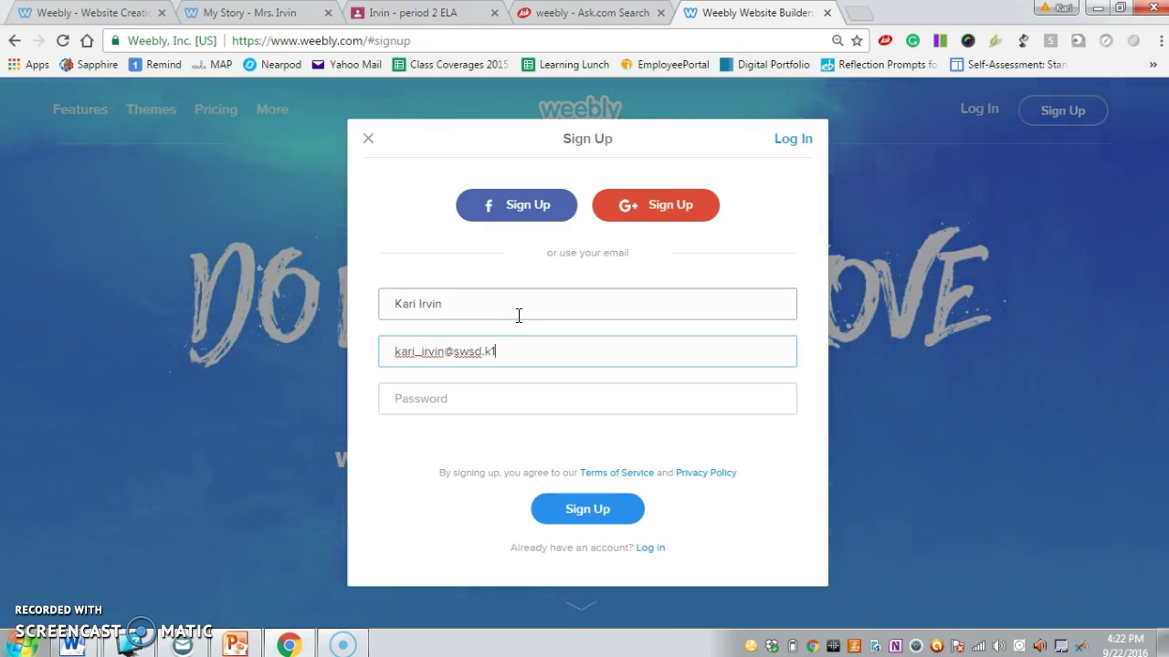
{"action": "key", "text": "Tab"}
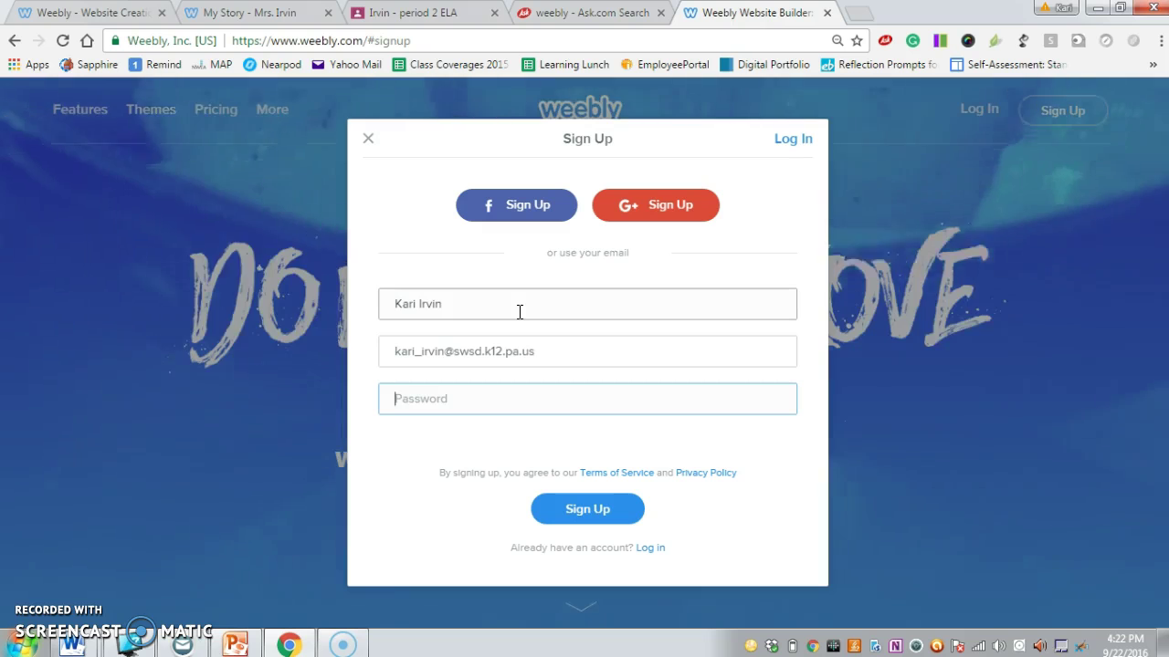
{"action": "type", "text": "*********"}
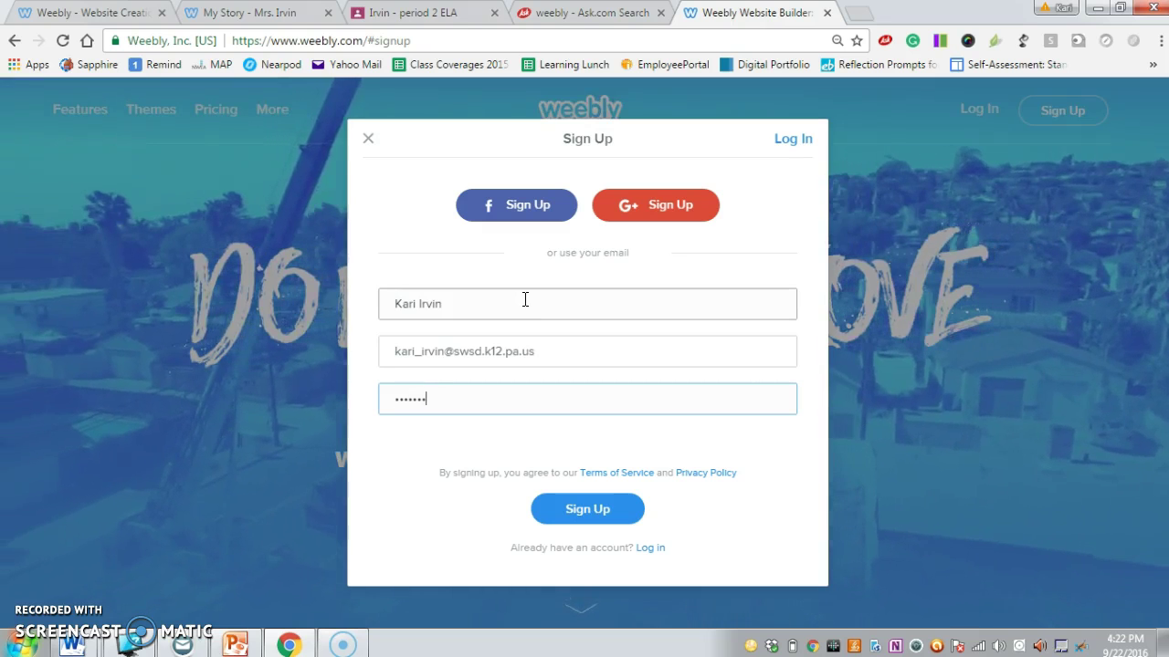
{"action": "type", "text": "**"}
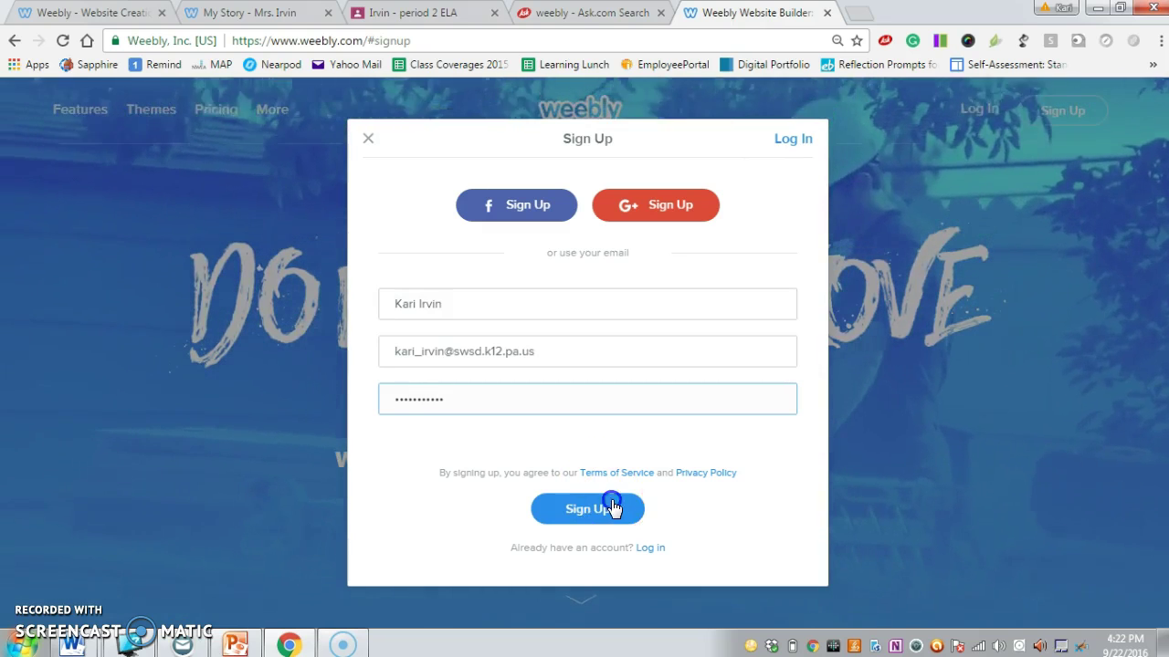
{"action": "left_click", "coordinate": [609, 508]}
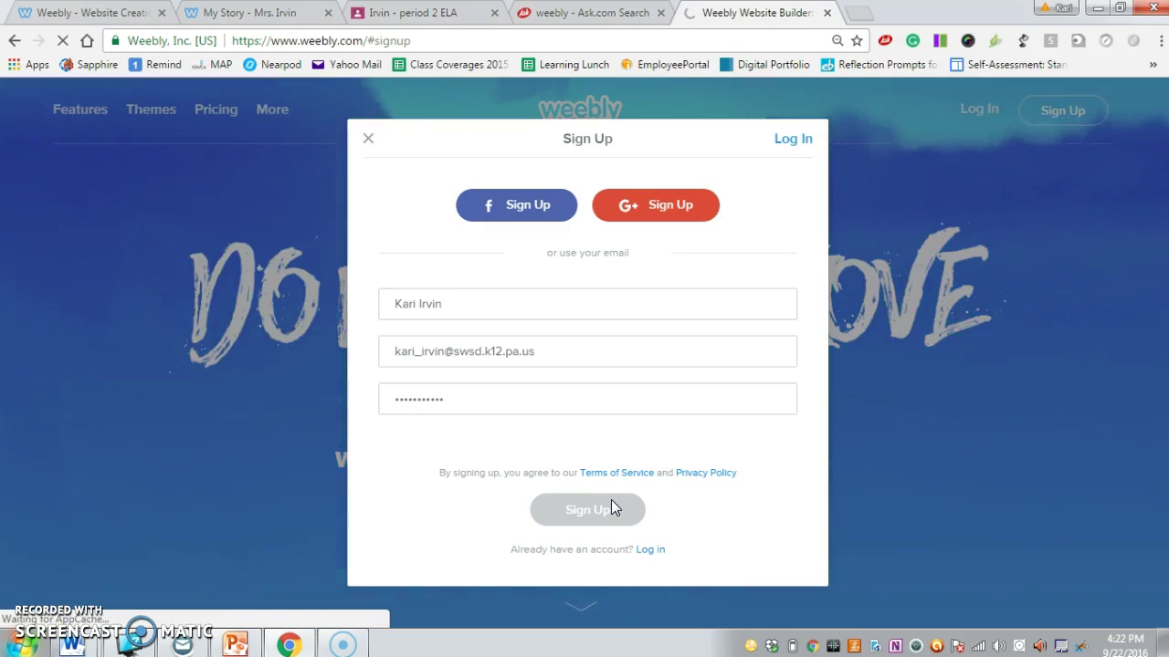
Choose Personal as the website type and name the new site 'sample'.
{"action": "left_click", "coordinate": [363, 464]}
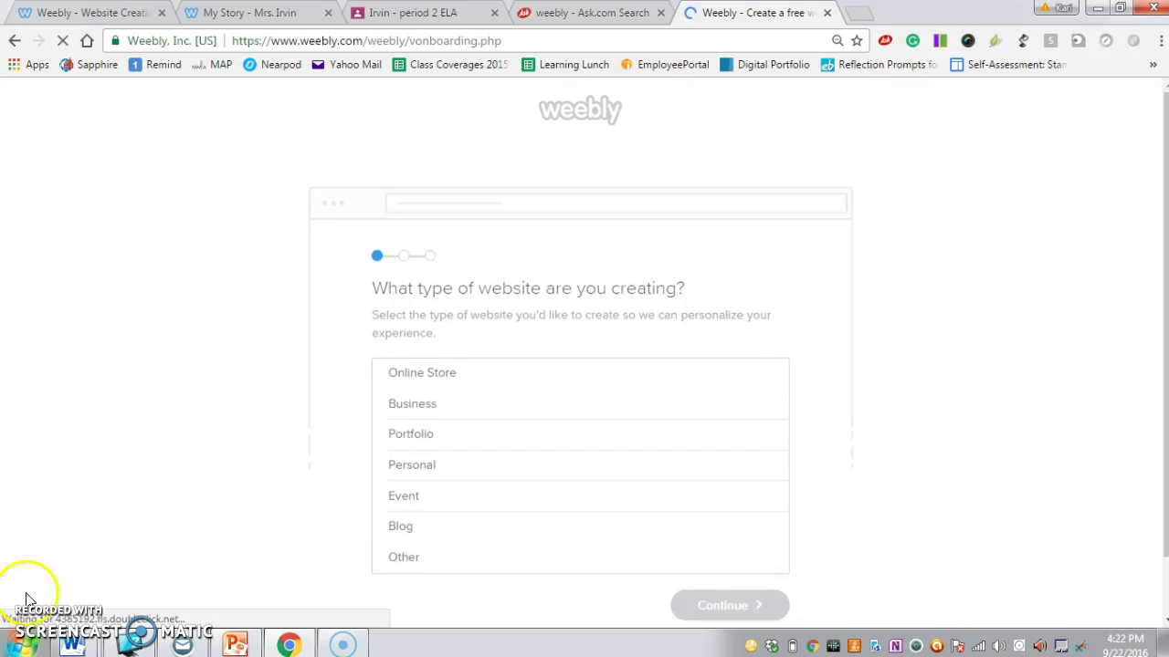
{"action": "scroll", "coordinate": [515, 361], "scroll_direction": "down", "scroll_amount": 1}
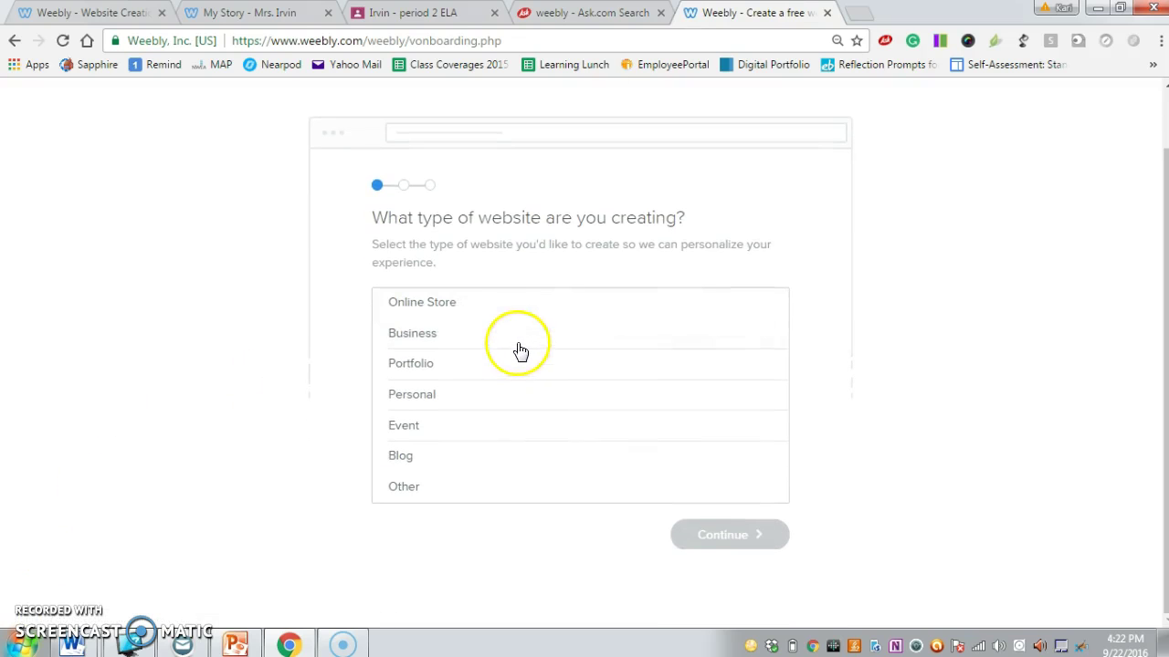
{"action": "left_click", "coordinate": [517, 394]}
{"action": "left_click", "coordinate": [709, 537]}
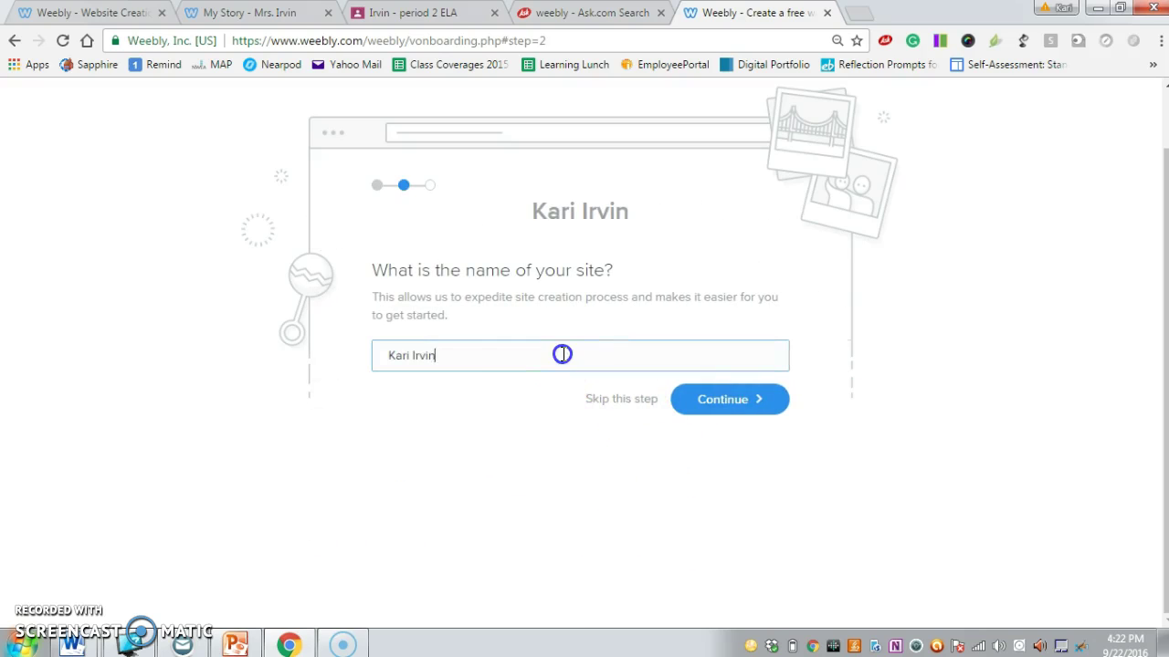
{"action": "left_click_drag", "start_coordinate": [511, 361], "coordinate": [98, 403]}
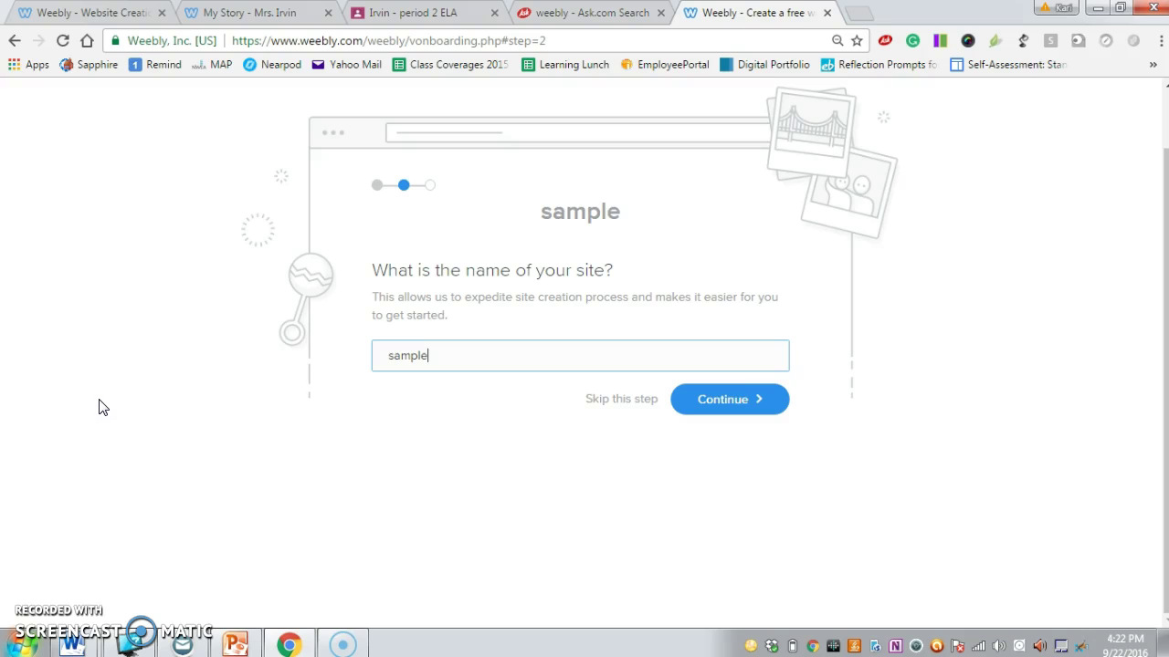
{"action": "left_click", "coordinate": [727, 404]}
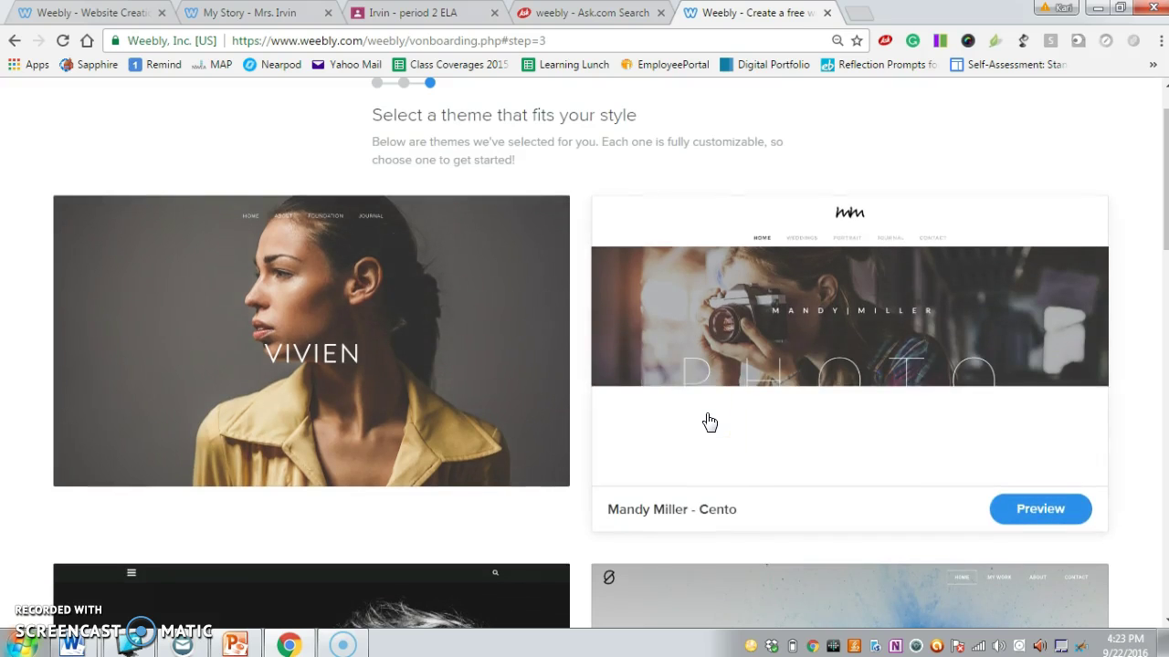
Browse the theme grid and preview the Bella Marcel - Unite theme's fashion-designer pages.
{"action": "scroll", "coordinate": [732, 469], "scroll_direction": "down", "scroll_amount": 3}
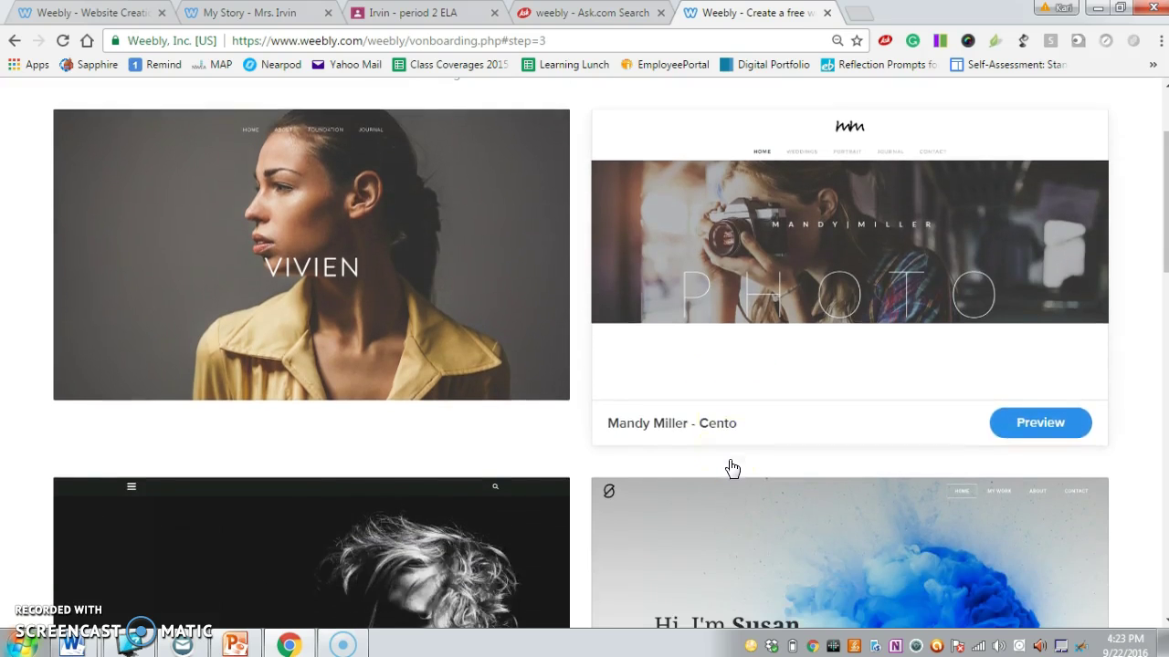
{"action": "scroll", "coordinate": [732, 469], "scroll_direction": "down", "scroll_amount": 2}
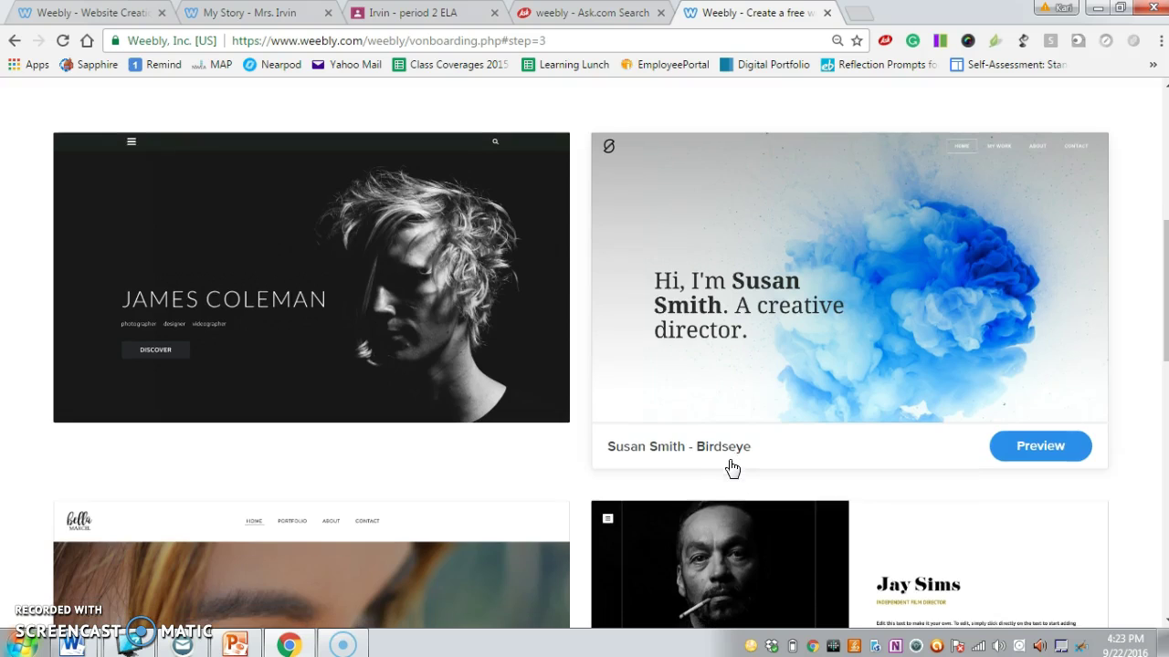
{"action": "scroll", "coordinate": [730, 467], "scroll_direction": "down", "scroll_amount": 3}
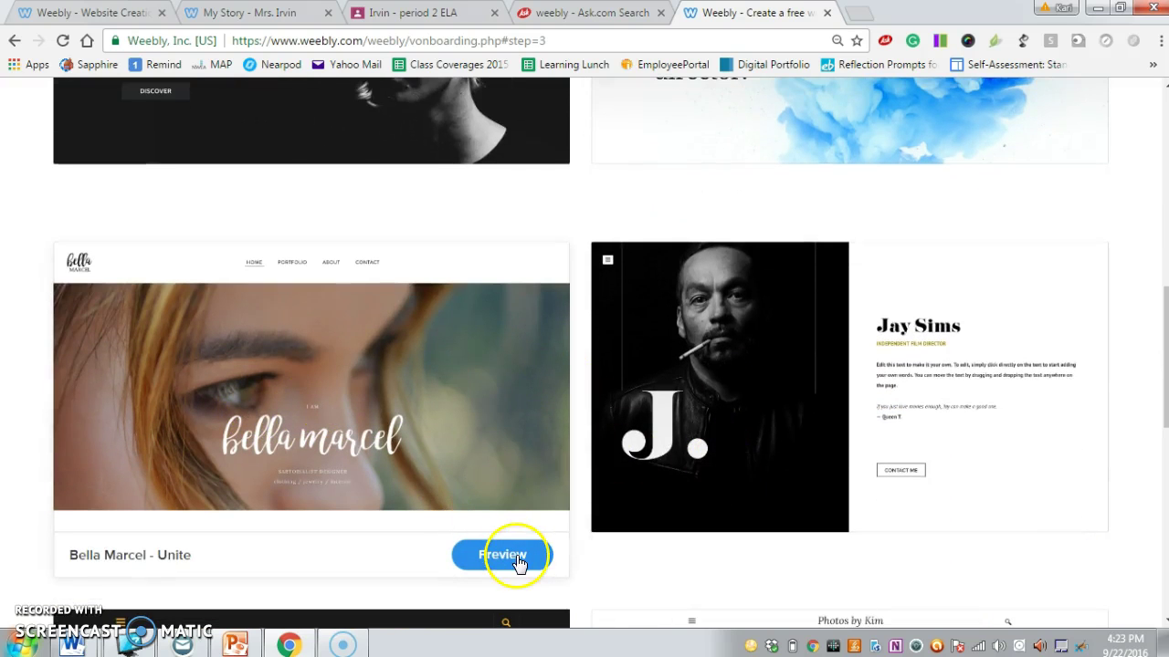
{"action": "left_click", "coordinate": [515, 559]}
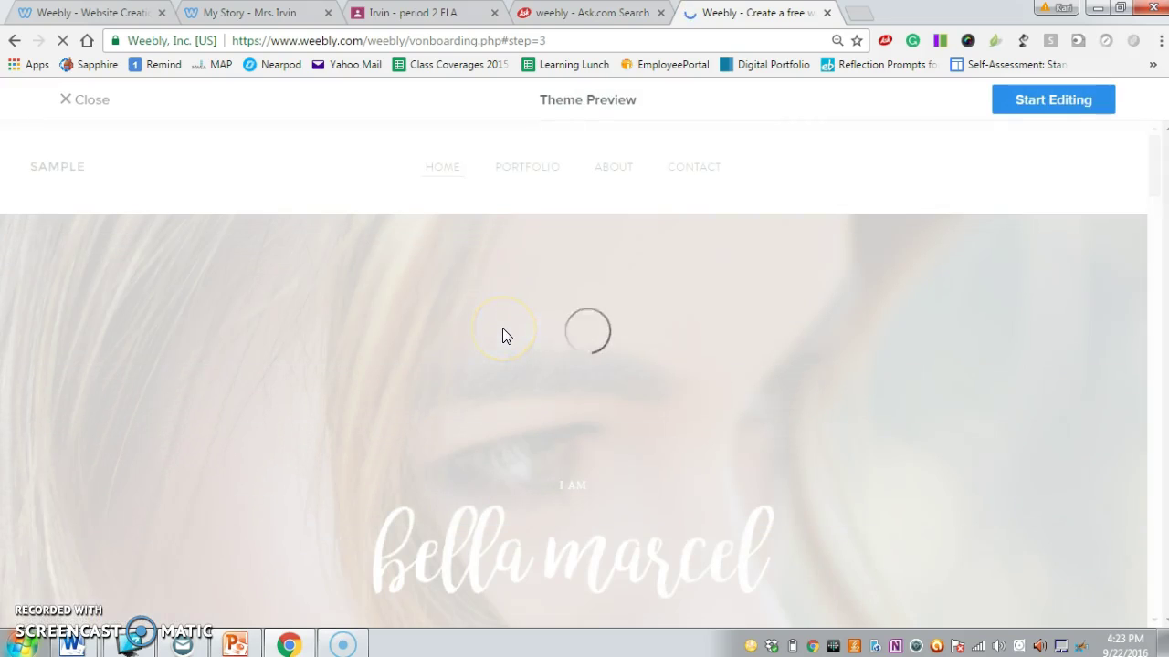
{"action": "scroll", "coordinate": [502, 336], "scroll_direction": "down", "scroll_amount": 3}
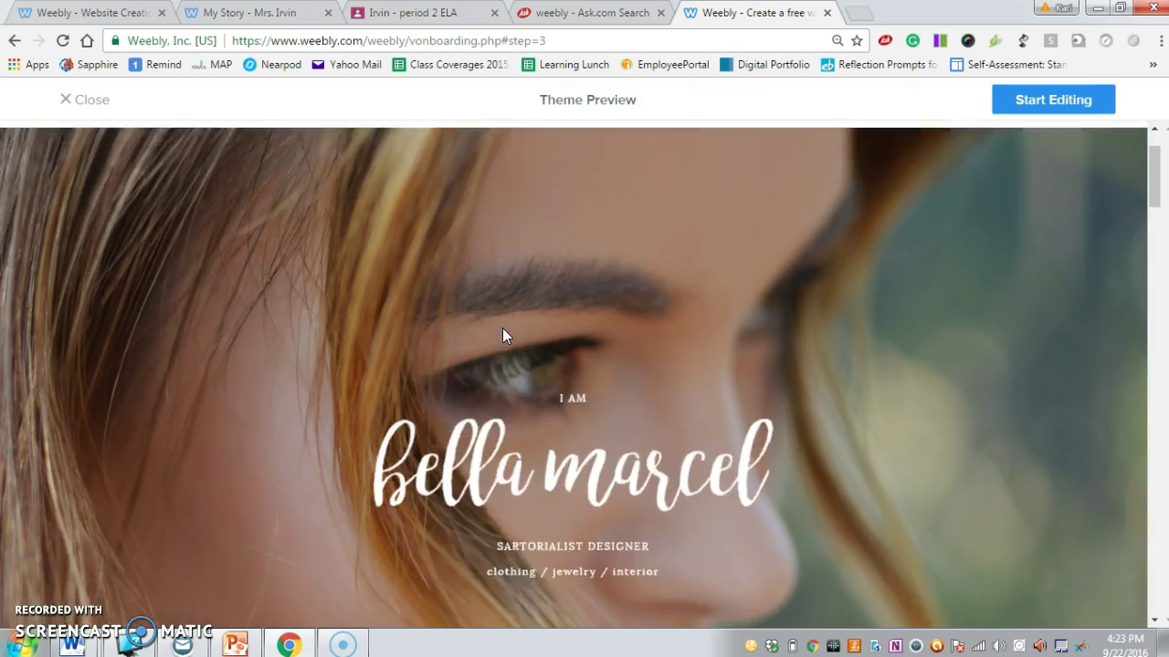
{"action": "scroll", "coordinate": [502, 328], "scroll_direction": "up", "scroll_amount": 3}
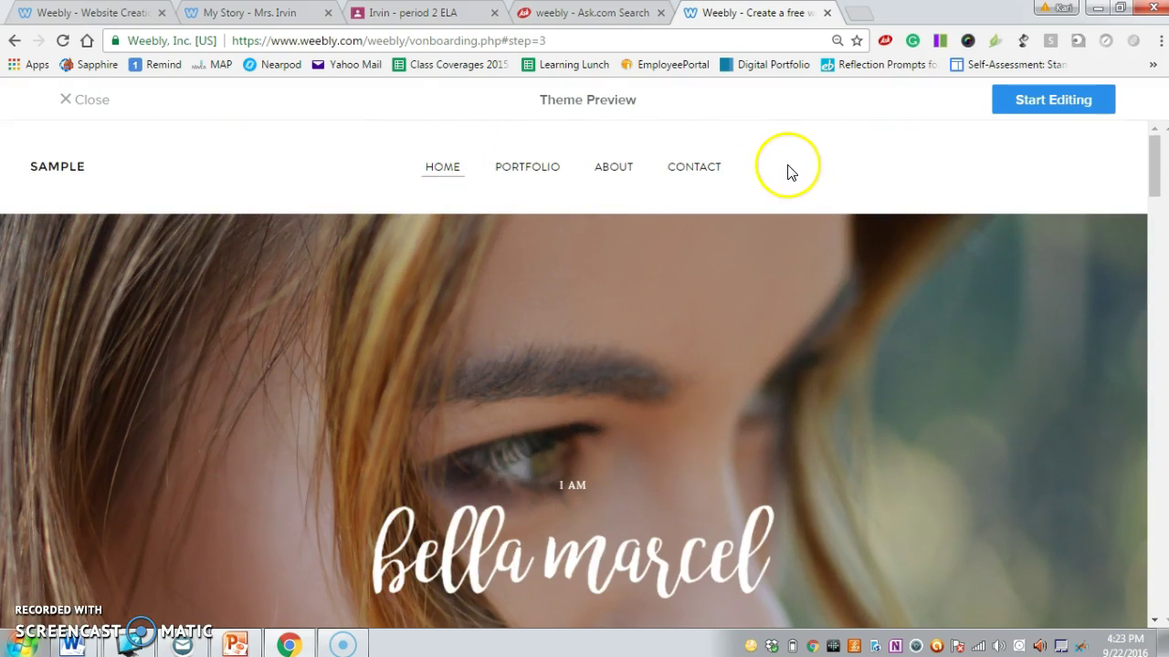
{"action": "scroll", "coordinate": [780, 198], "scroll_direction": "down", "scroll_amount": 5}
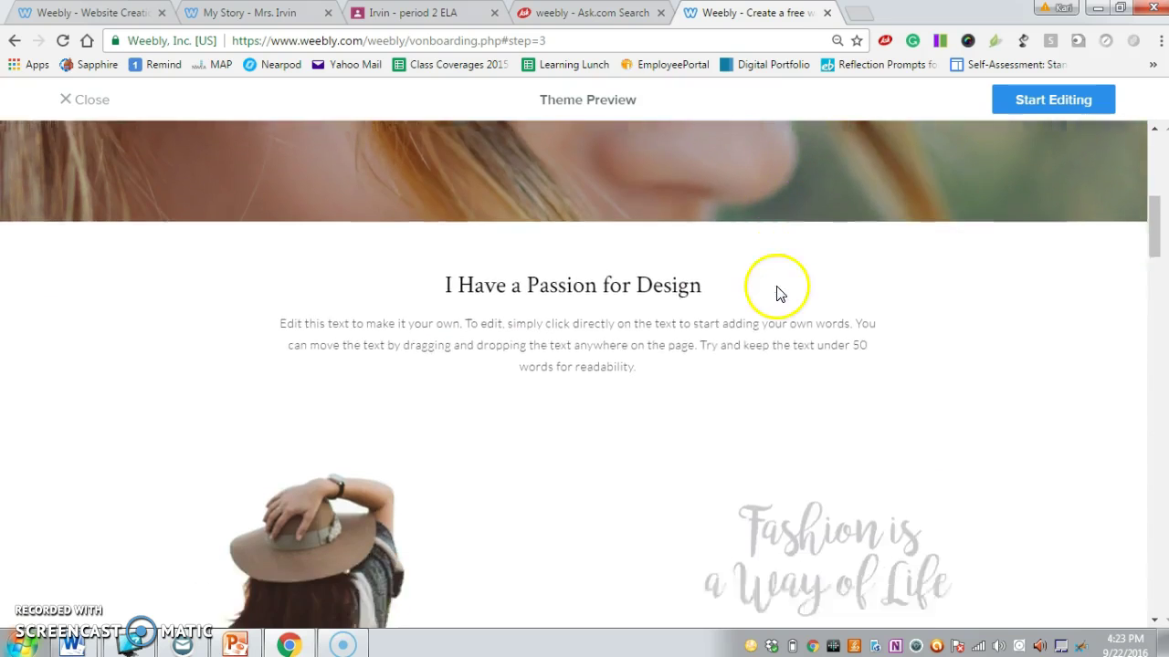
{"action": "scroll", "coordinate": [778, 293], "scroll_direction": "down", "scroll_amount": 10}
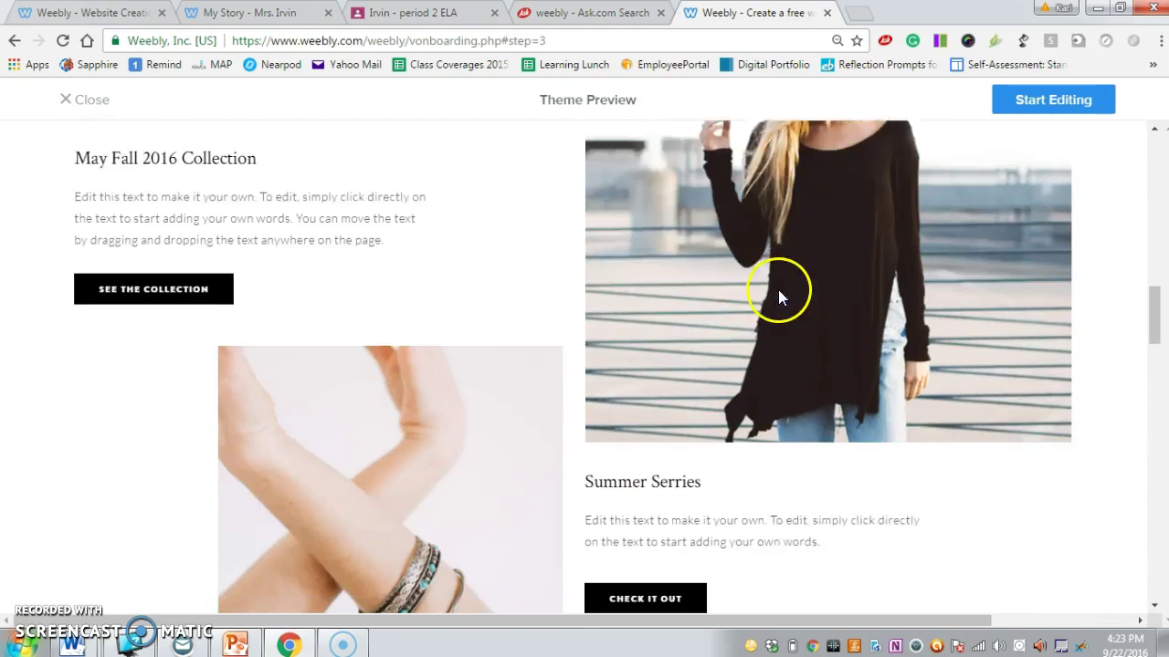
{"action": "scroll", "coordinate": [778, 296], "scroll_direction": "down", "scroll_amount": 8}
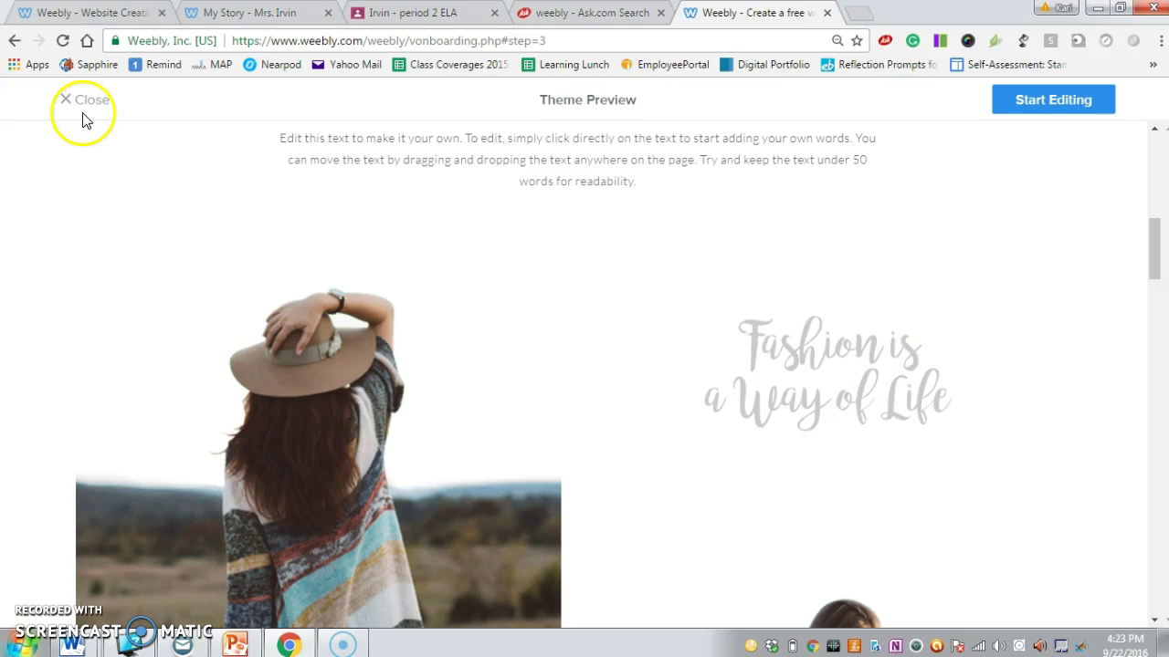
Leave that preview, preview the Susan Smith - Birdseye theme and start building with it.
{"action": "left_click", "coordinate": [87, 107]}
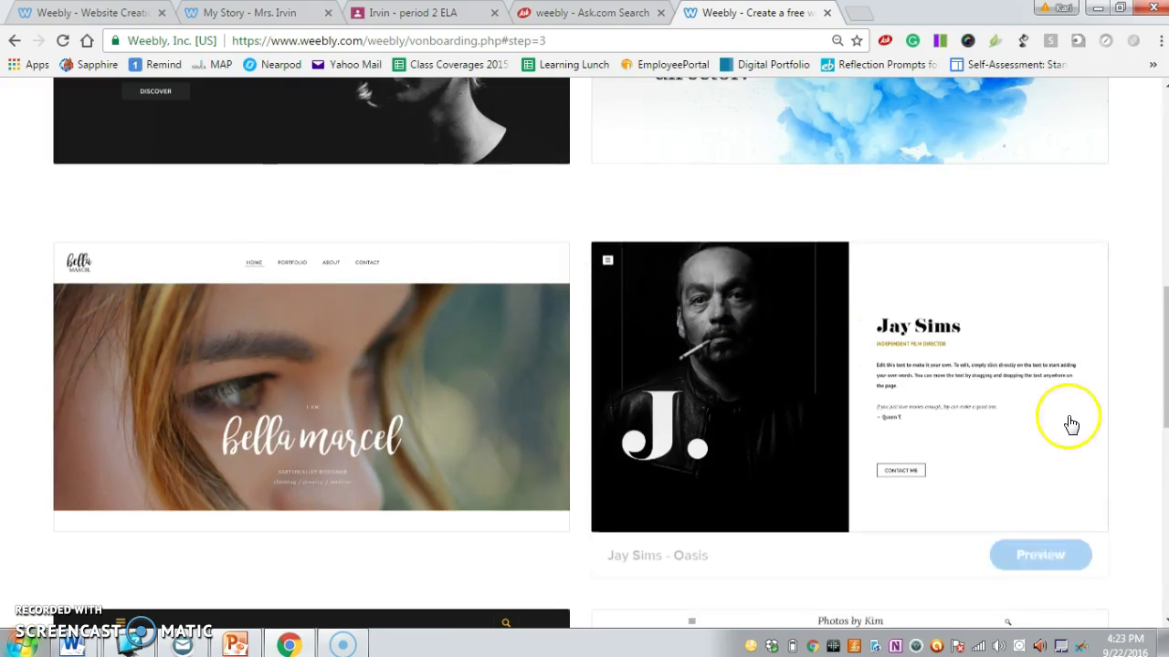
{"action": "scroll", "coordinate": [1072, 425], "scroll_direction": "up", "scroll_amount": 1}
{"action": "scroll", "coordinate": [1071, 425], "scroll_direction": "up", "scroll_amount": 3}
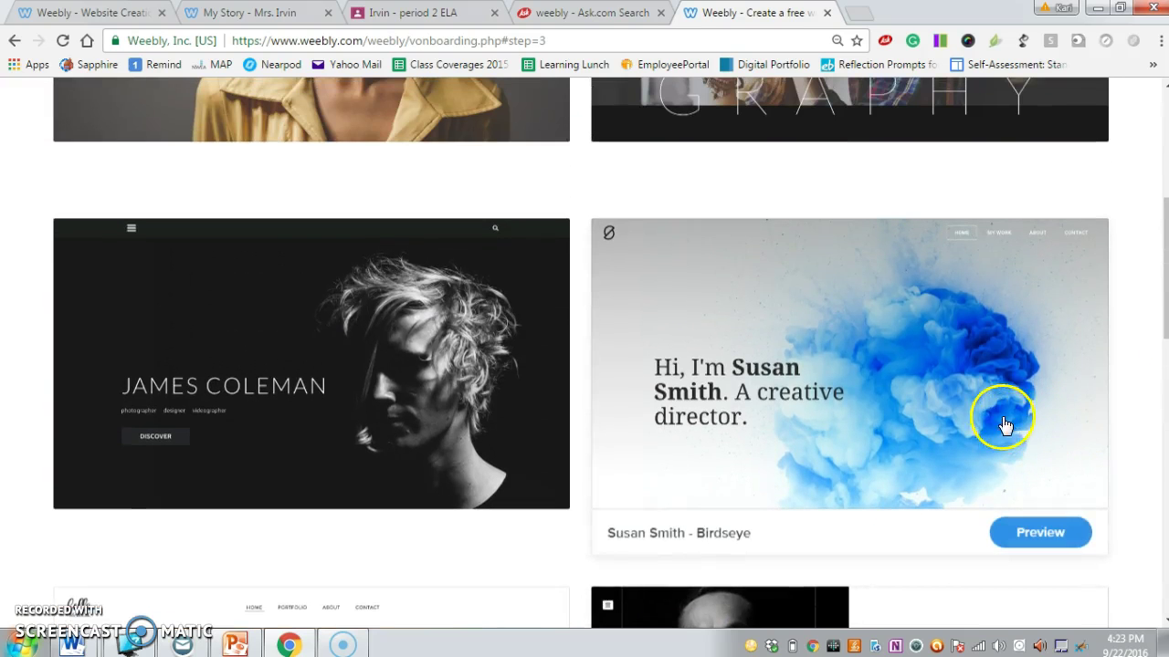
{"action": "left_click", "coordinate": [1041, 537]}
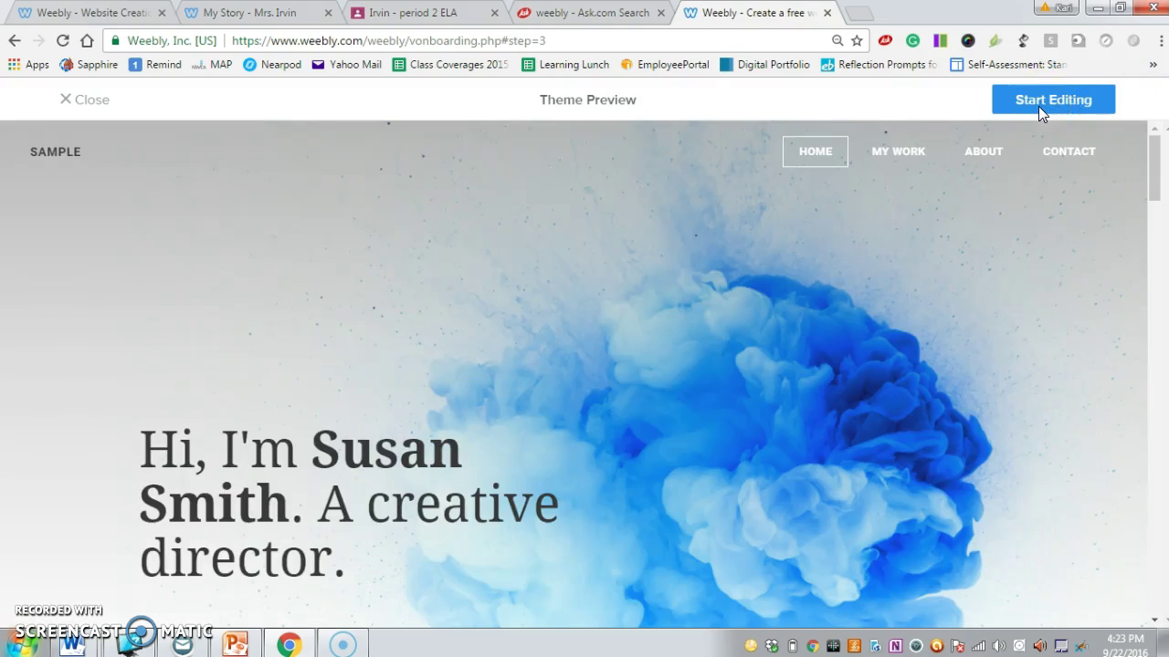
{"action": "left_click", "coordinate": [1041, 106]}
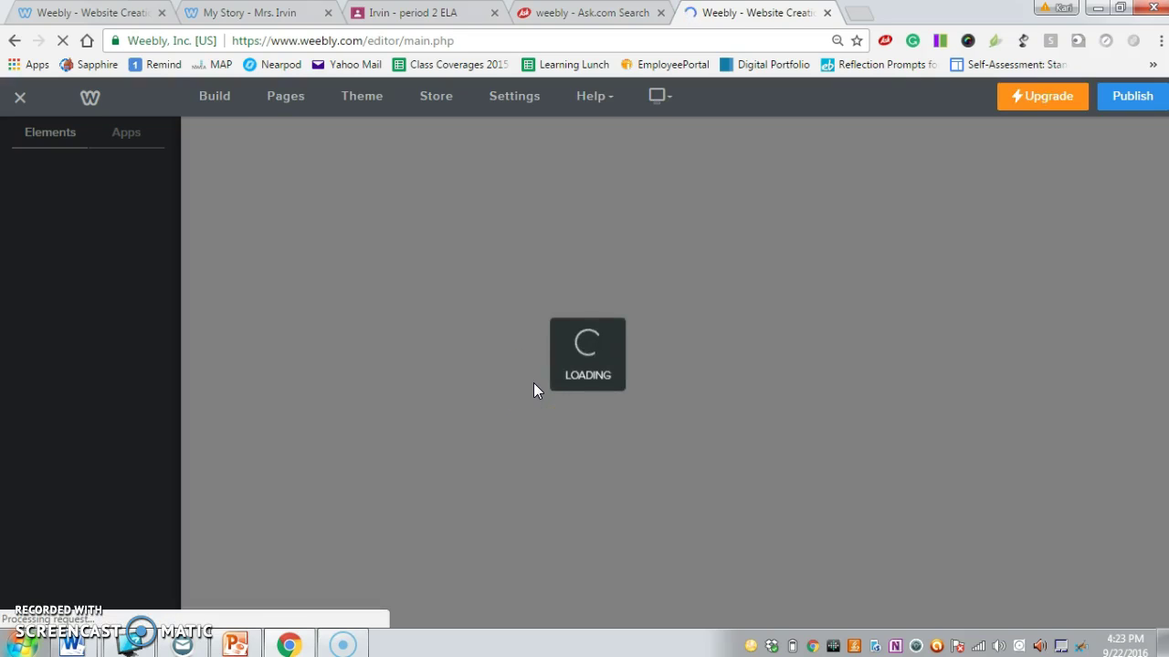
{"action": "left_click", "coordinate": [445, 146]}
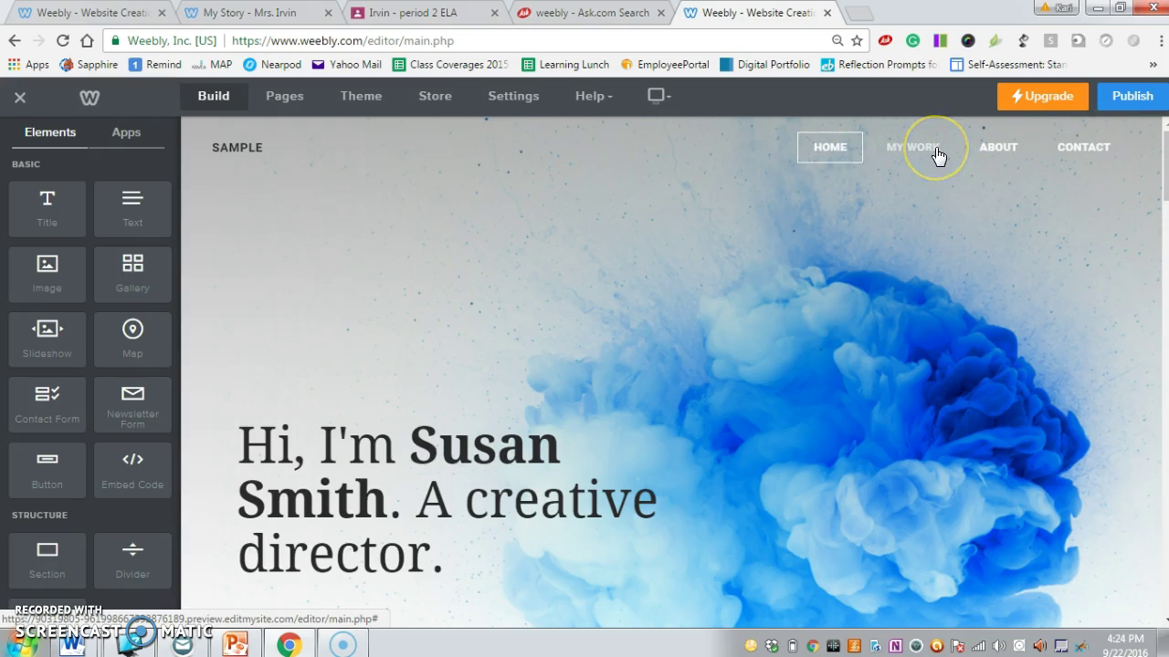
Delete all text from the home page's creative-director intro heading.
{"action": "left_click", "coordinate": [927, 146]}
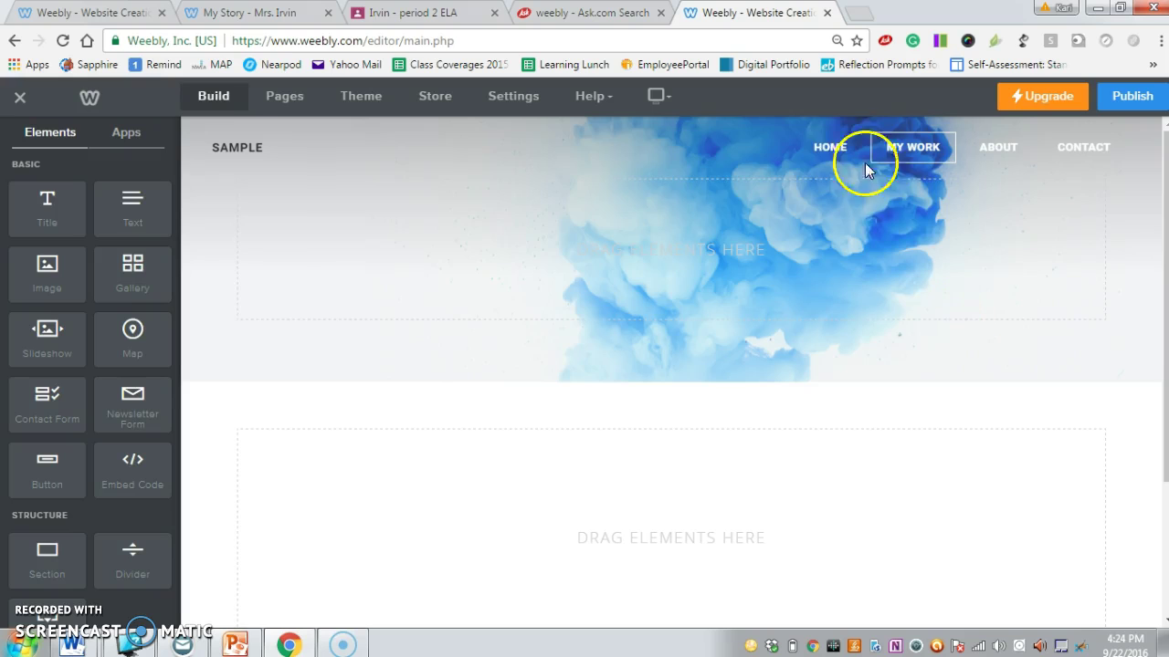
{"action": "left_click", "coordinate": [830, 147]}
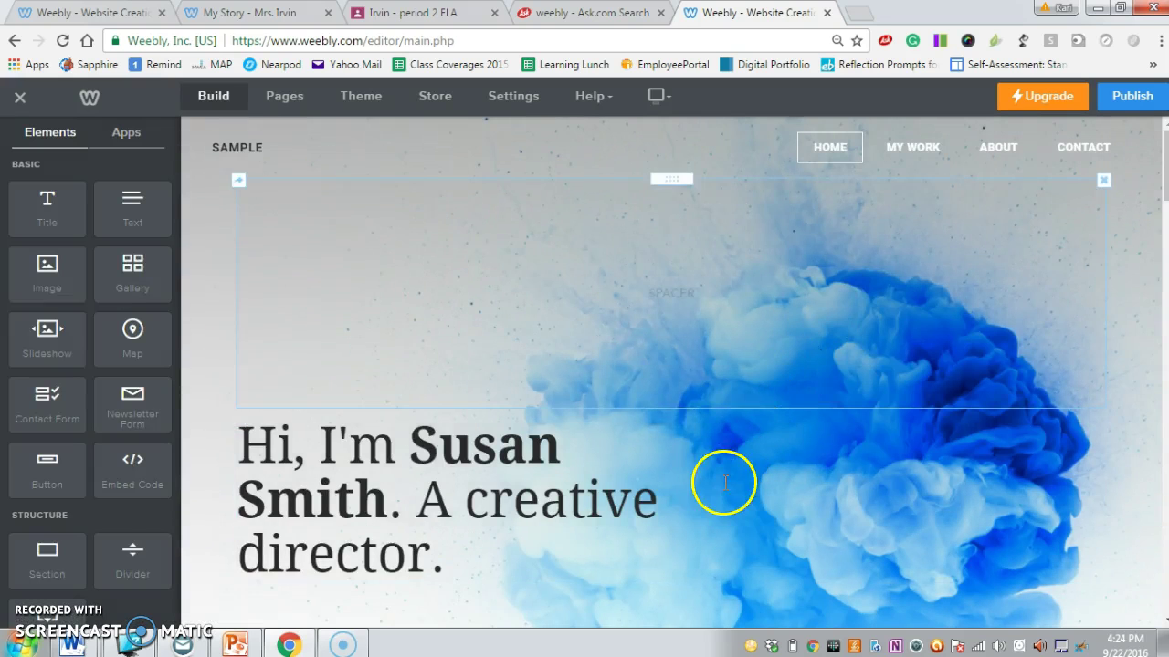
{"action": "scroll", "coordinate": [722, 483], "scroll_direction": "down", "scroll_amount": 1}
{"action": "left_click_drag", "start_coordinate": [569, 462], "coordinate": [213, 332]}
{"action": "left_click", "coordinate": [214, 336]}
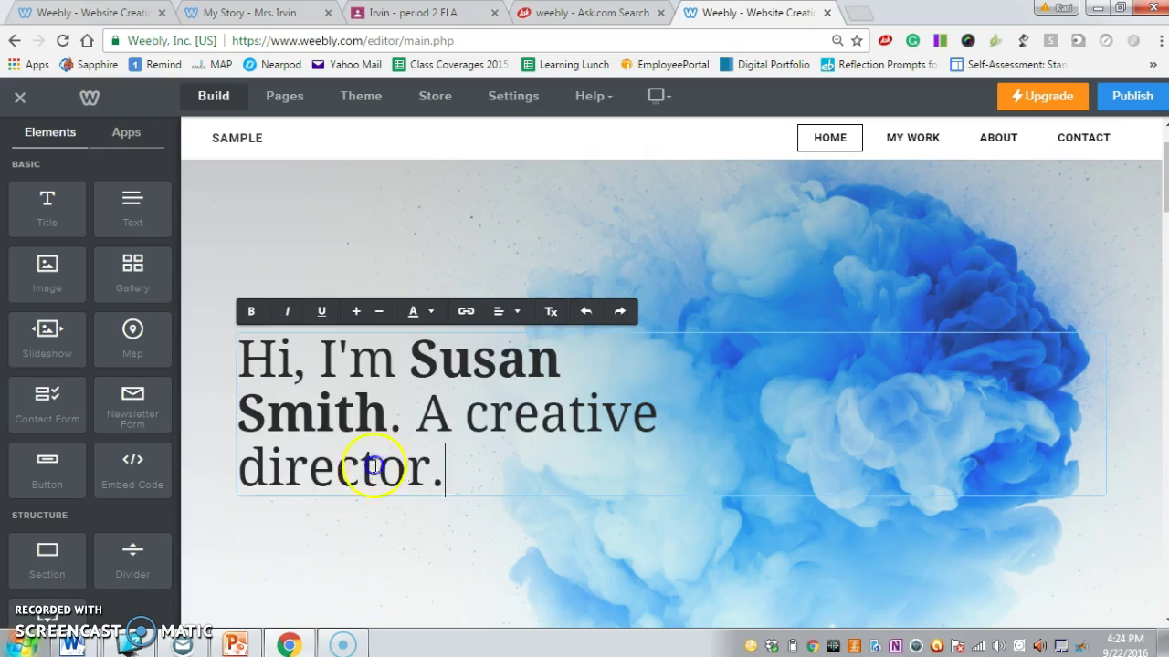
{"action": "left_click_drag", "start_coordinate": [374, 467], "coordinate": [125, 328]}
{"action": "key", "text": "BackSpace"}
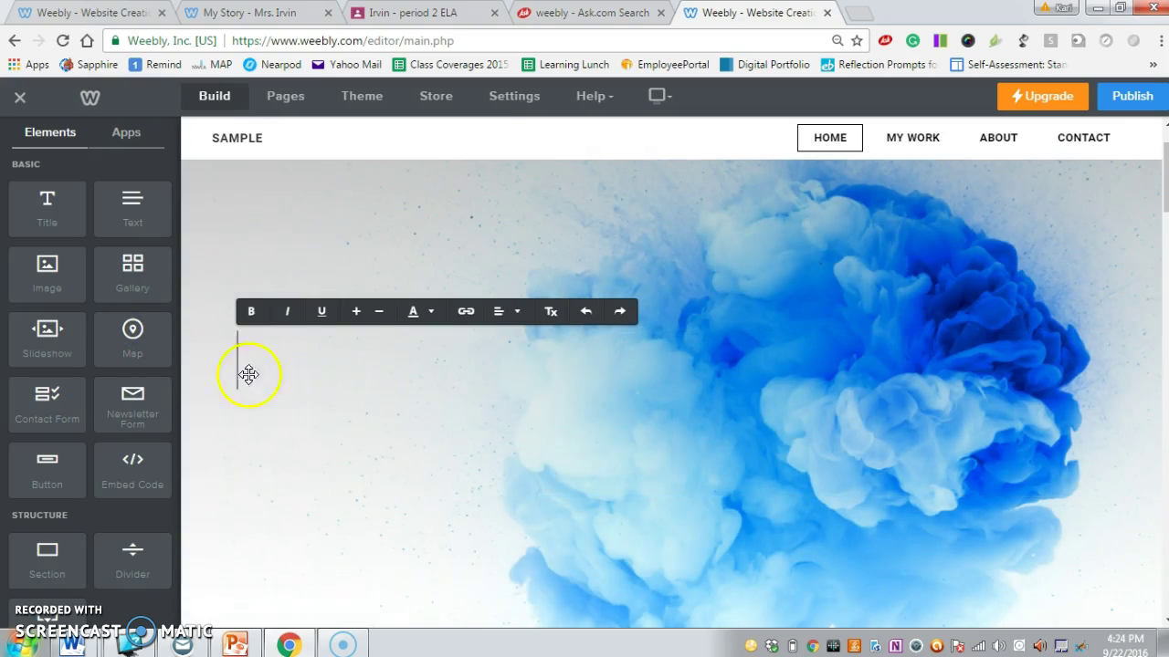
{"action": "left_click", "coordinate": [527, 424]}
Delete the Learn More button block from the A Little About Myself section.
{"action": "scroll", "coordinate": [525, 423], "scroll_direction": "down", "scroll_amount": 5}
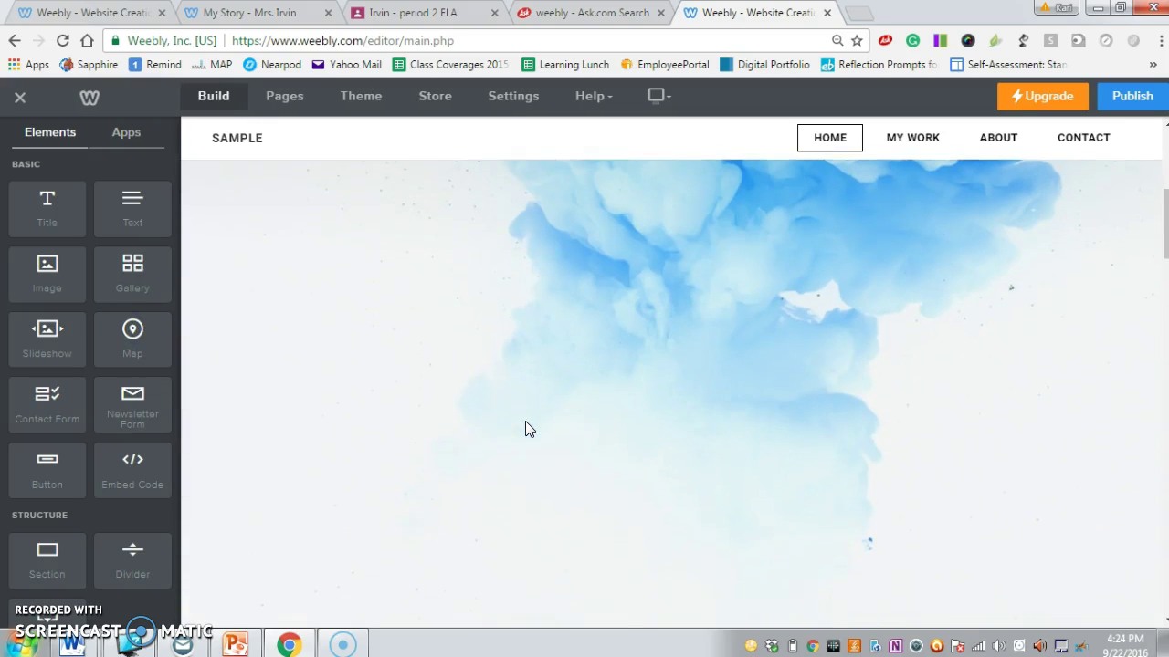
{"action": "scroll", "coordinate": [525, 429], "scroll_direction": "down", "scroll_amount": 5}
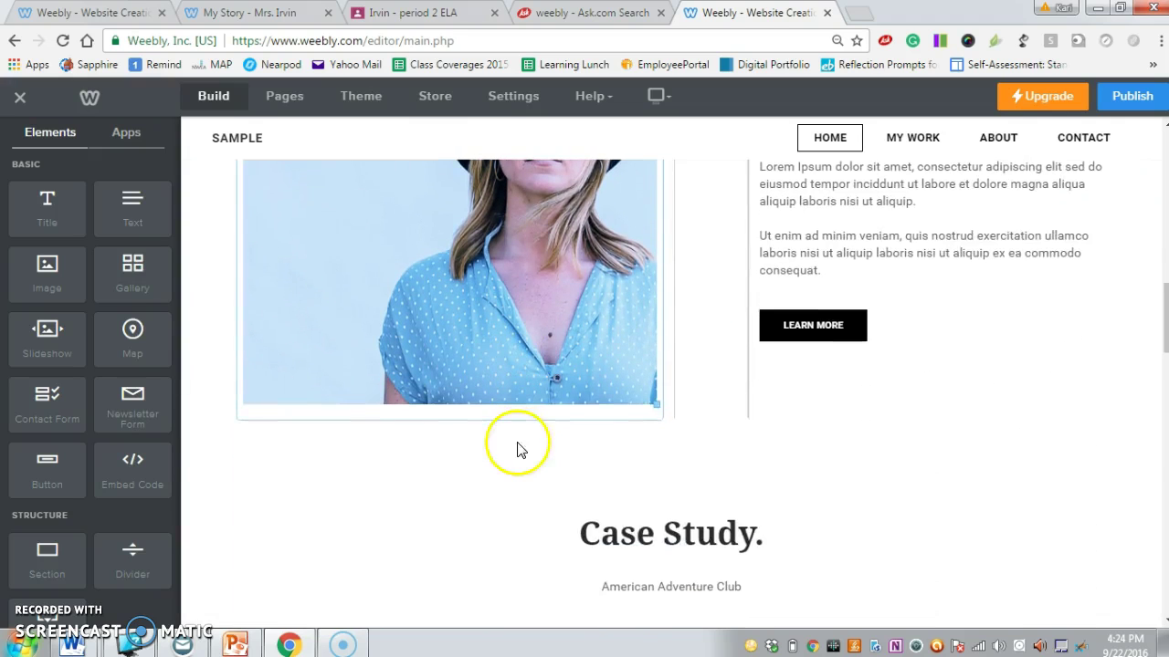
{"action": "scroll", "coordinate": [965, 482], "scroll_direction": "up", "scroll_amount": 3}
{"action": "scroll", "coordinate": [965, 482], "scroll_direction": "down", "scroll_amount": 1}
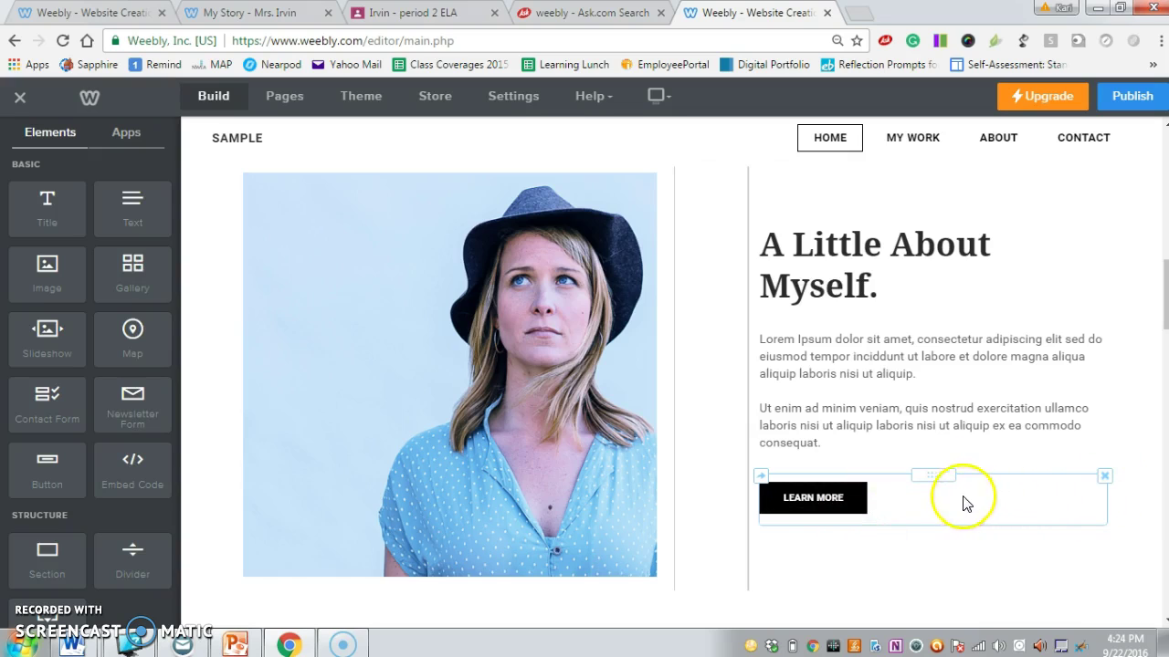
{"action": "left_click", "coordinate": [1105, 477]}
{"action": "left_click", "coordinate": [1068, 426]}
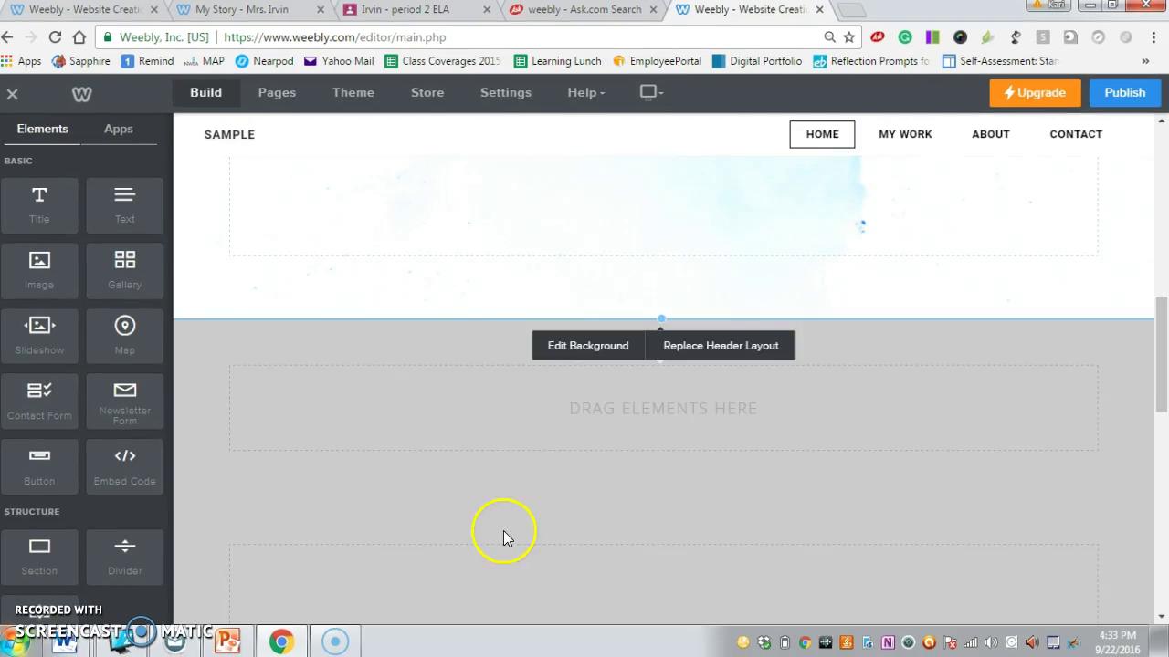
{"action": "scroll", "coordinate": [545, 388], "scroll_direction": "up", "scroll_amount": 5}
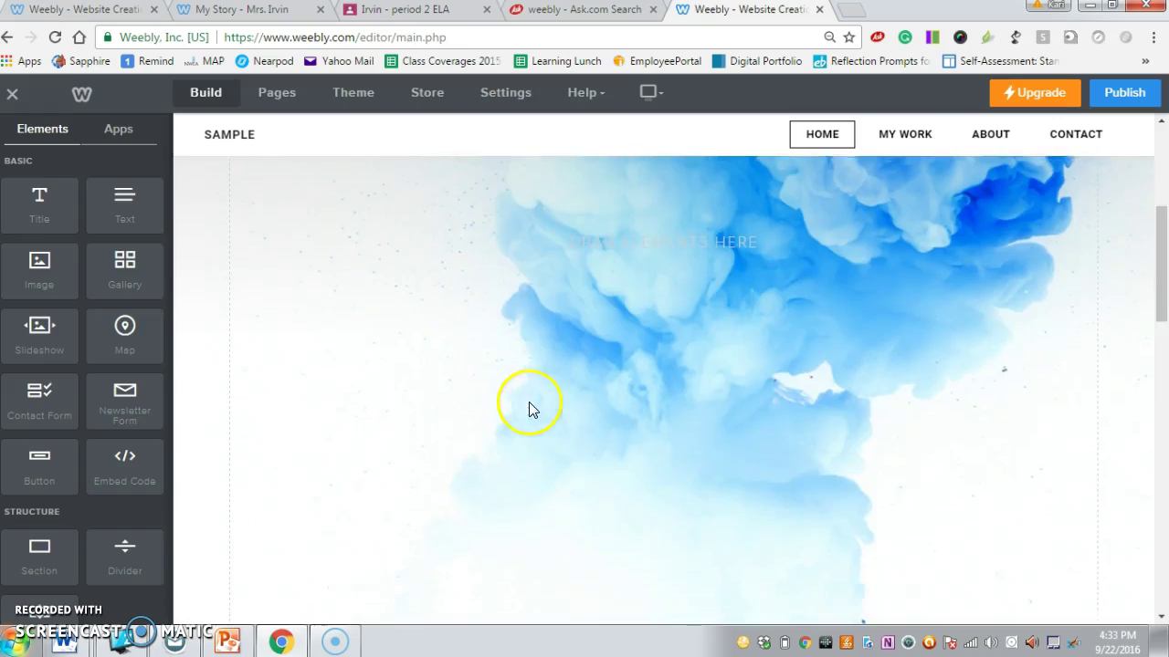
{"action": "scroll", "coordinate": [526, 408], "scroll_direction": "down", "scroll_amount": 4}
{"action": "scroll", "coordinate": [527, 408], "scroll_direction": "down", "scroll_amount": 3}
{"action": "scroll", "coordinate": [516, 397], "scroll_direction": "down", "scroll_amount": 5}
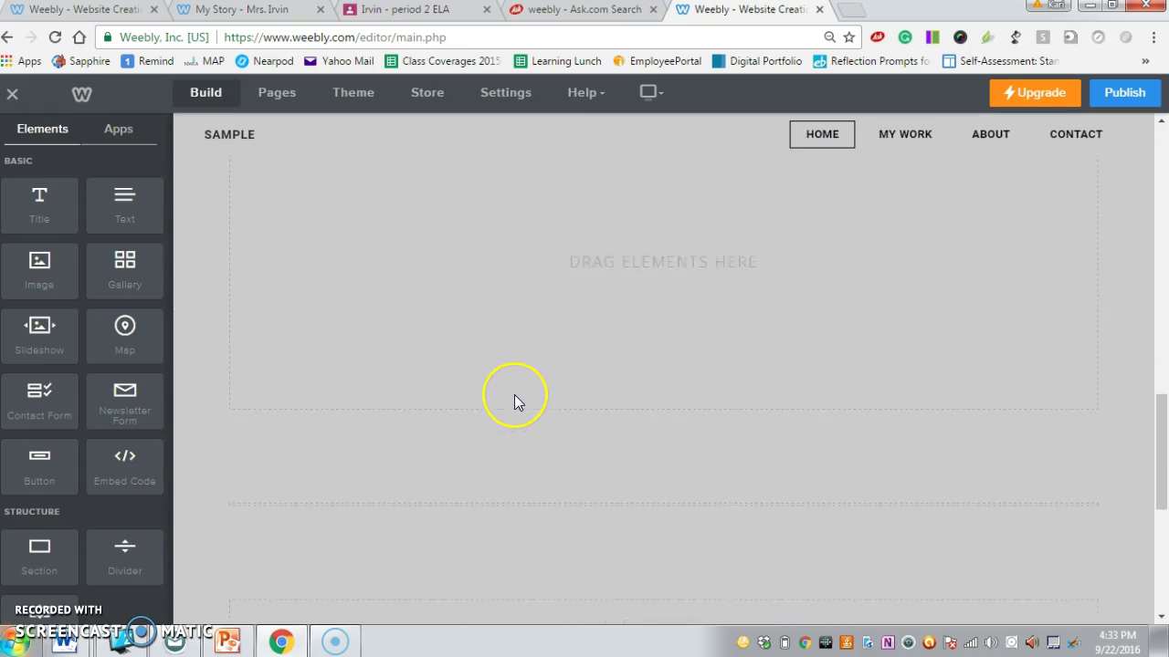
{"action": "scroll", "coordinate": [518, 394], "scroll_direction": "up", "scroll_amount": 5}
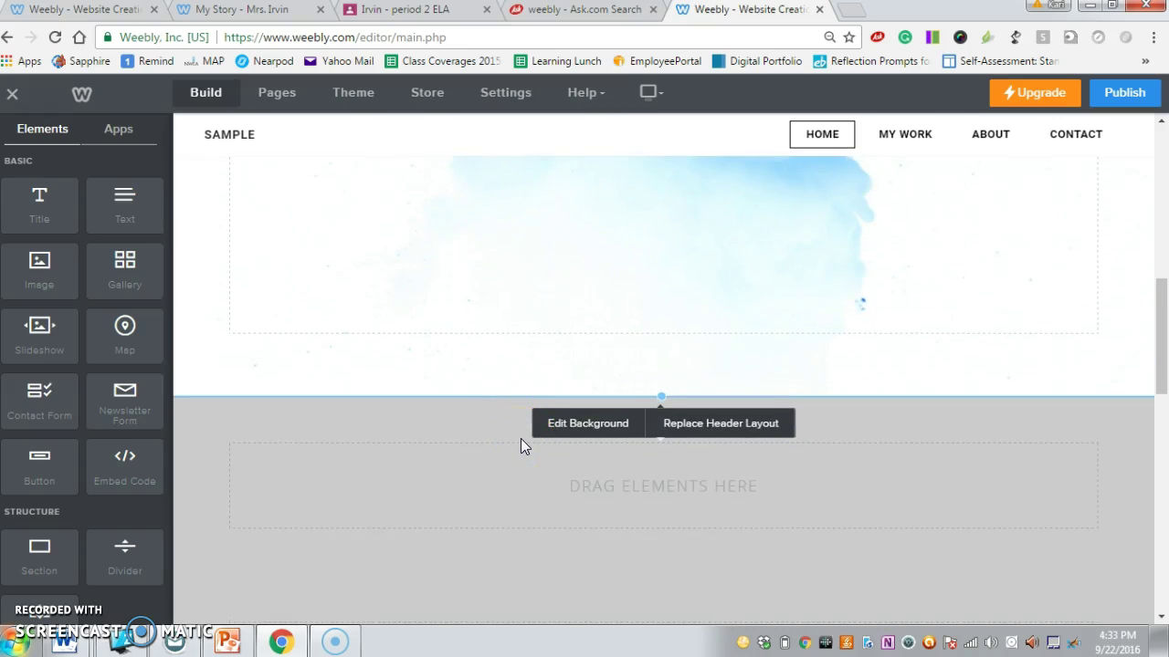
{"action": "left_click", "coordinate": [434, 482]}
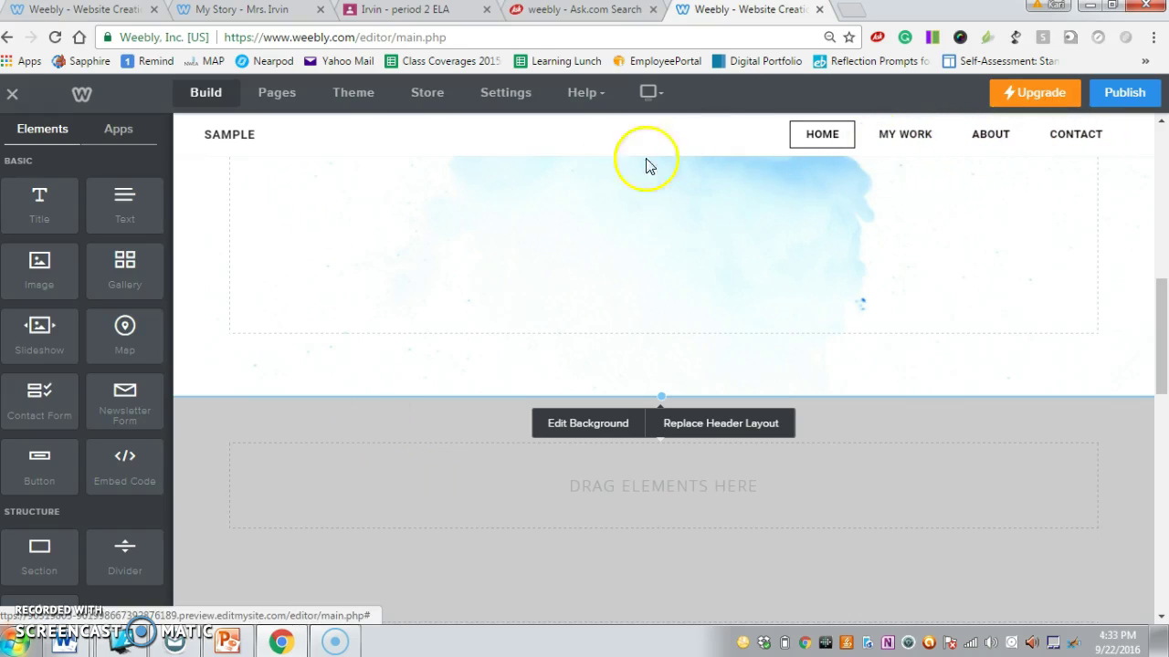
In the Pages list, rename My Work to My Goals and clear the About page's name.
{"action": "left_click", "coordinate": [283, 93]}
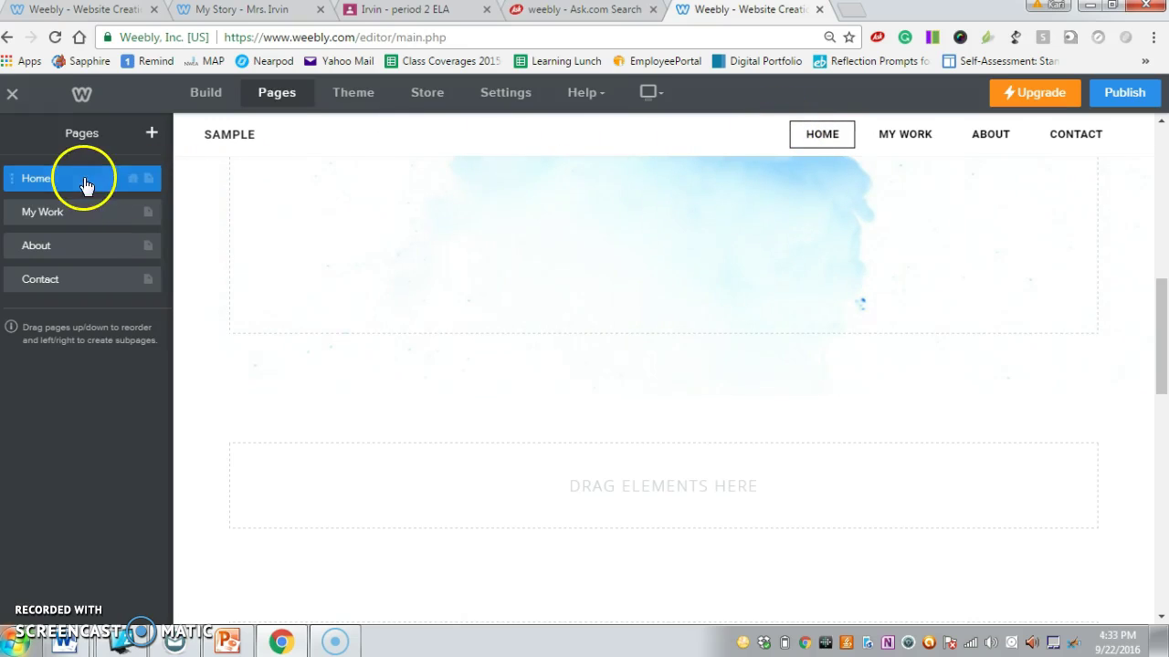
{"action": "left_click", "coordinate": [91, 212]}
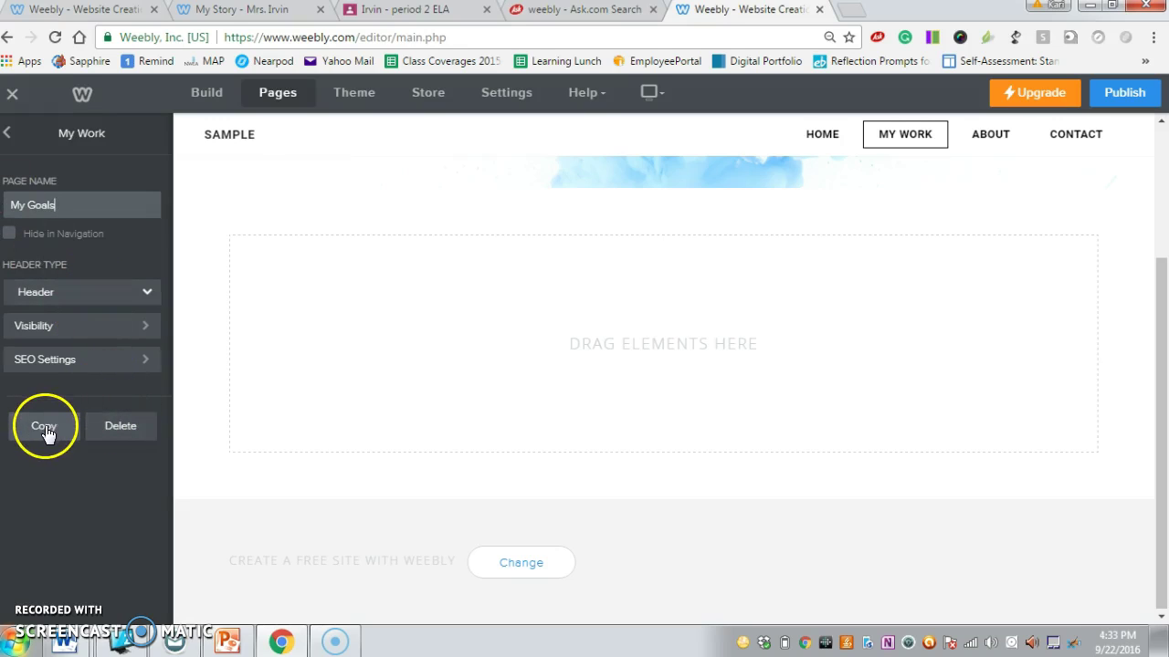
{"action": "left_click", "coordinate": [9, 133]}
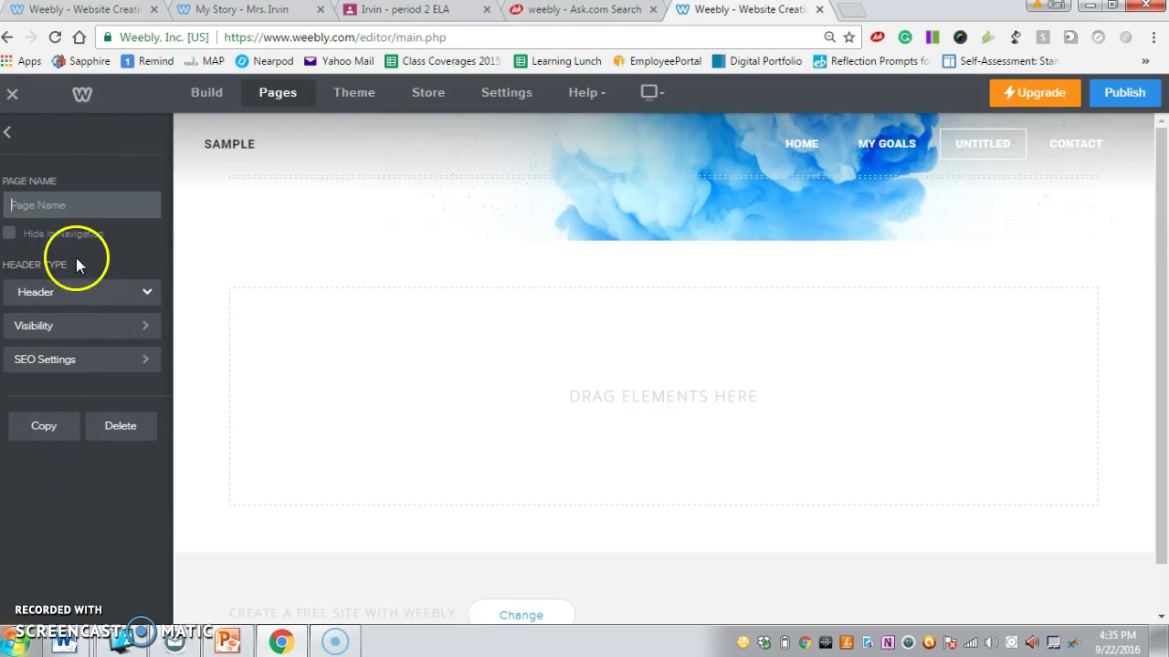
Name the former About page 'My Work' and return to the Pages list.
{"action": "left_click", "coordinate": [68, 202]}
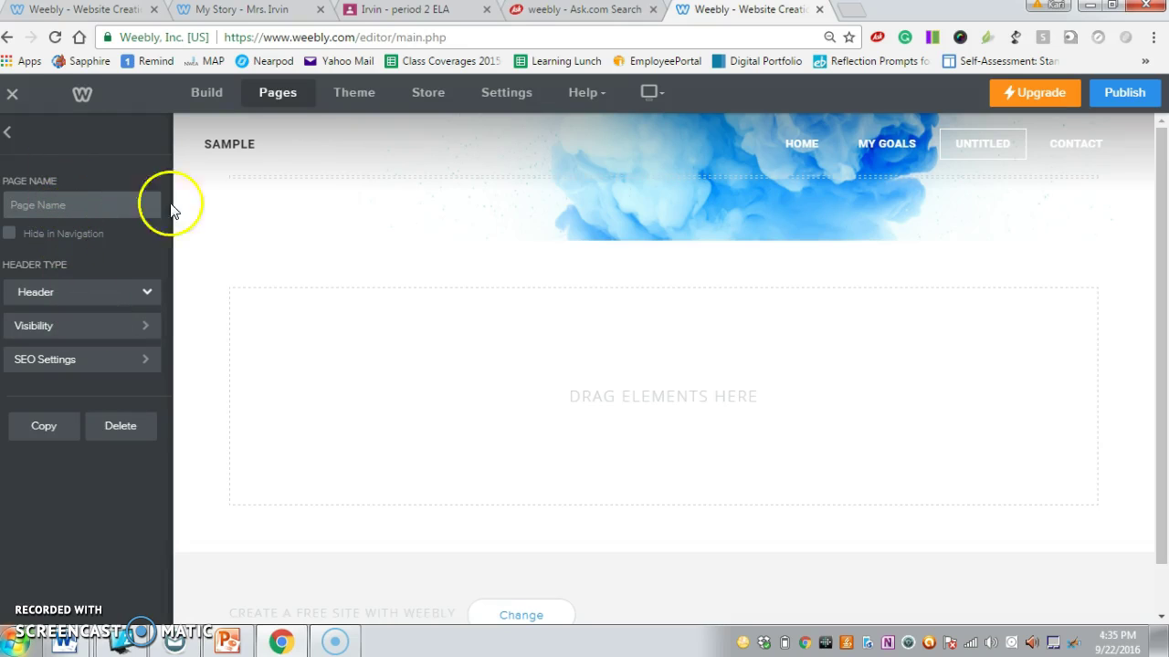
{"action": "left_click", "coordinate": [76, 208]}
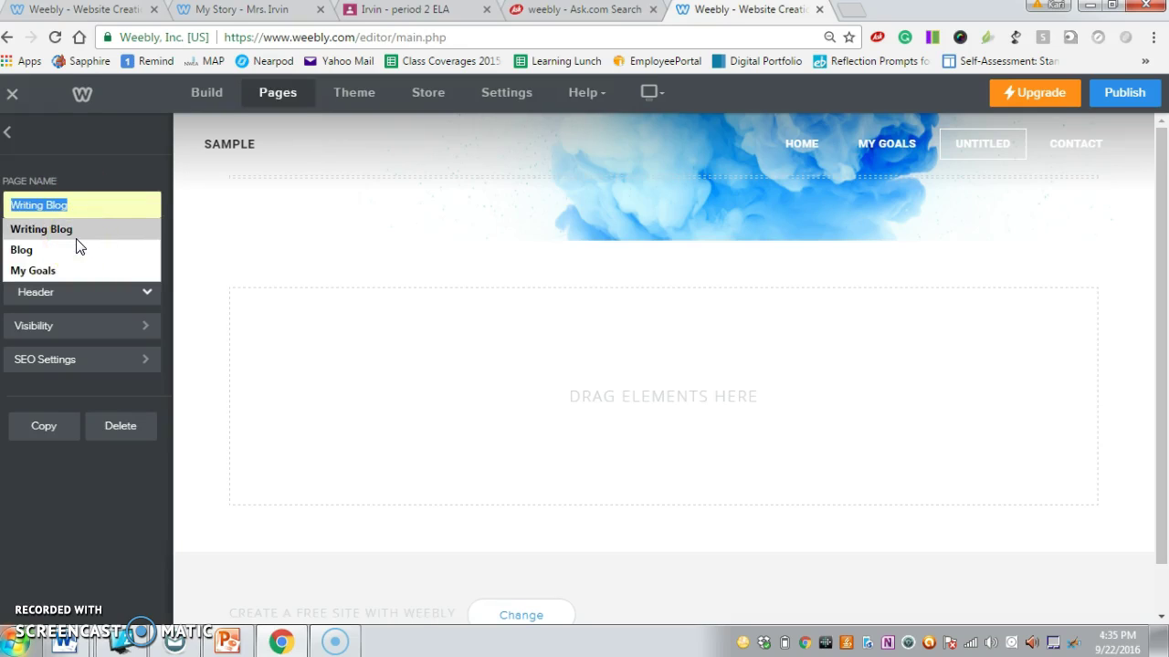
{"action": "type", "text": "My WOrk"}
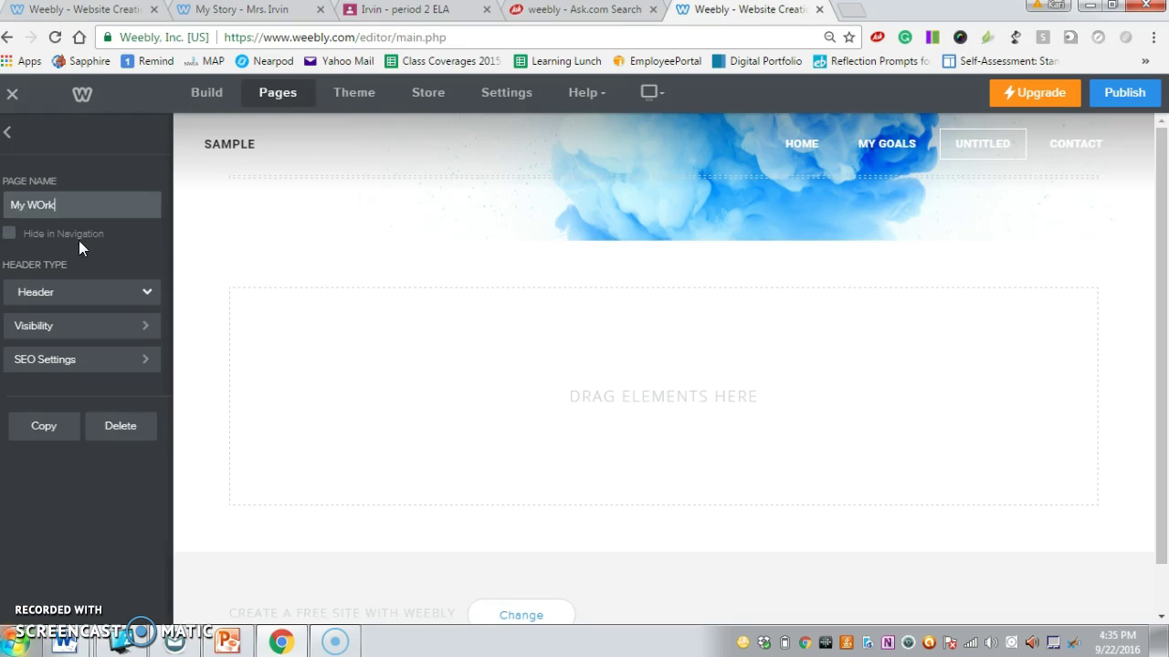
{"action": "key", "text": "BackSpace"}
{"action": "key", "text": "BackSpace"}
{"action": "type", "text": "ork"}
{"action": "left_click", "coordinate": [9, 134]}
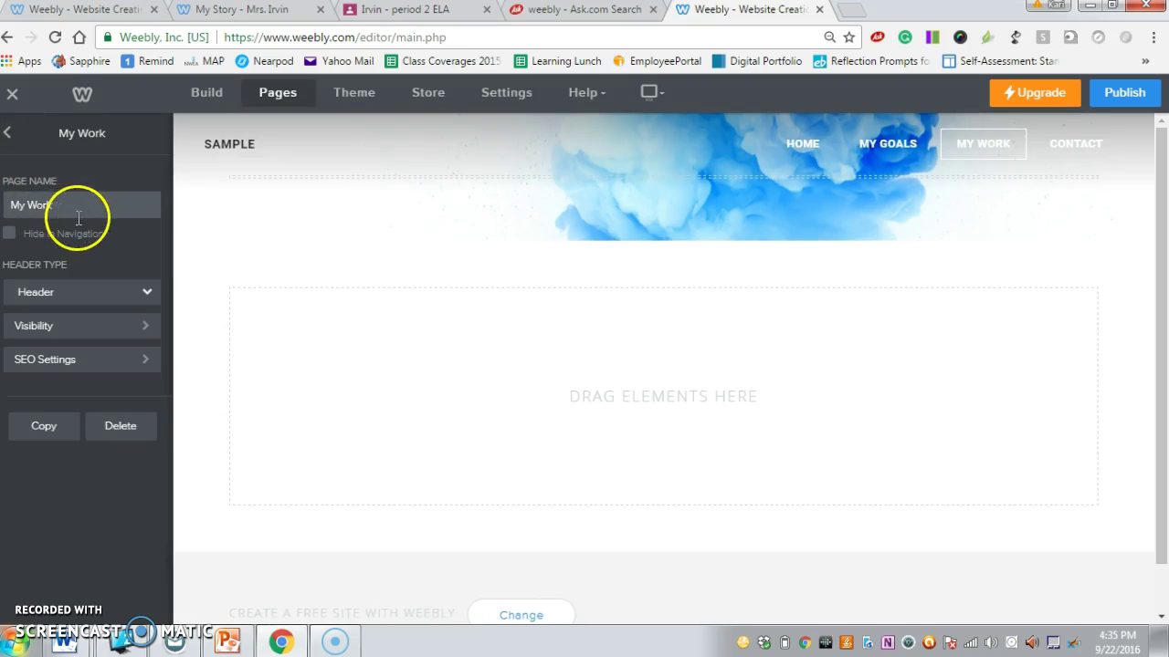
{"action": "left_click", "coordinate": [11, 132]}
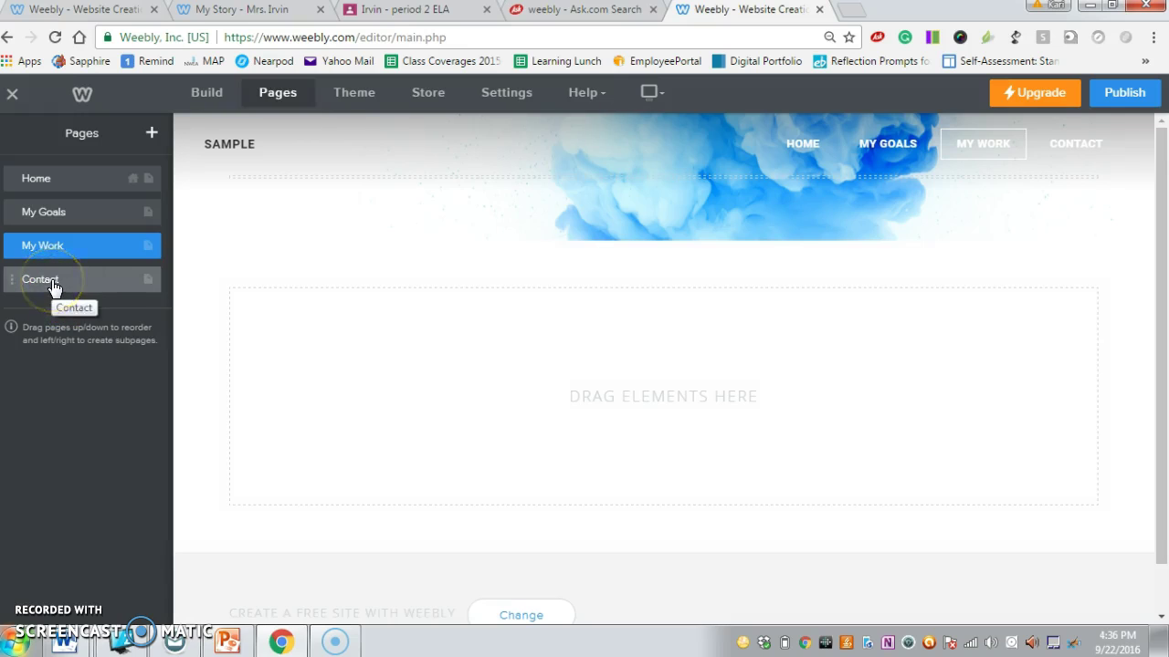
Rename the Contact page to 'Reflections'.
{"action": "left_click", "coordinate": [52, 287]}
{"action": "left_click", "coordinate": [54, 203]}
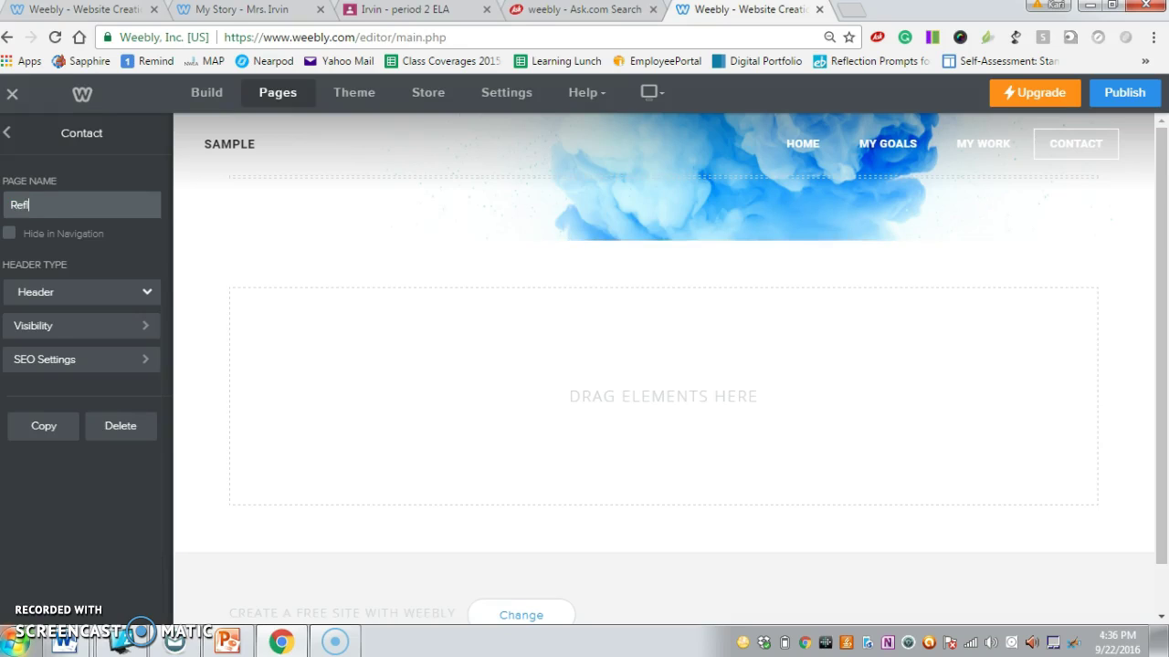
{"action": "type", "text": "Reflections"}
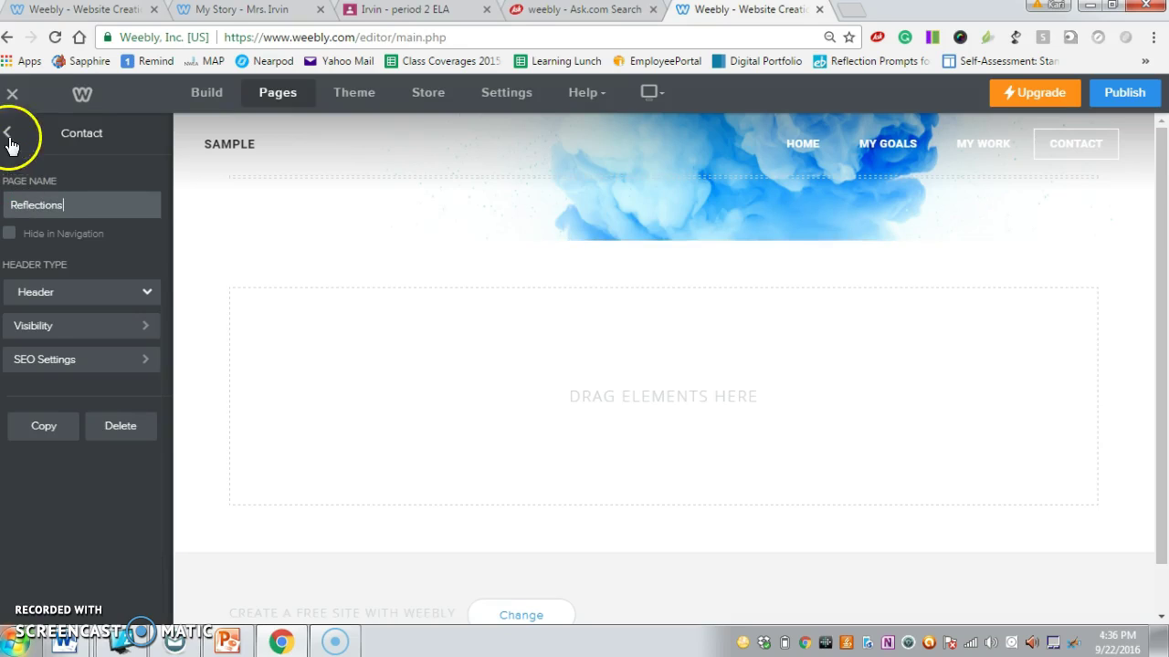
{"action": "left_click", "coordinate": [7, 135]}
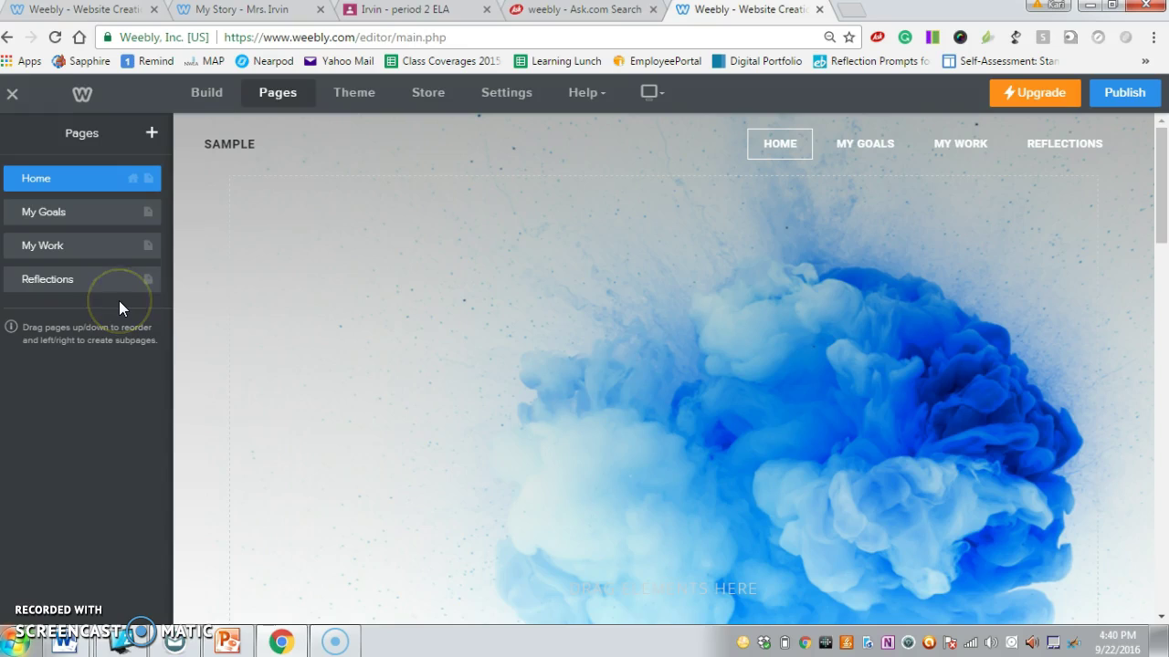
Add a new Blog Page named 'Blog' as the fifth page after Reflections.
{"action": "left_click", "coordinate": [153, 135]}
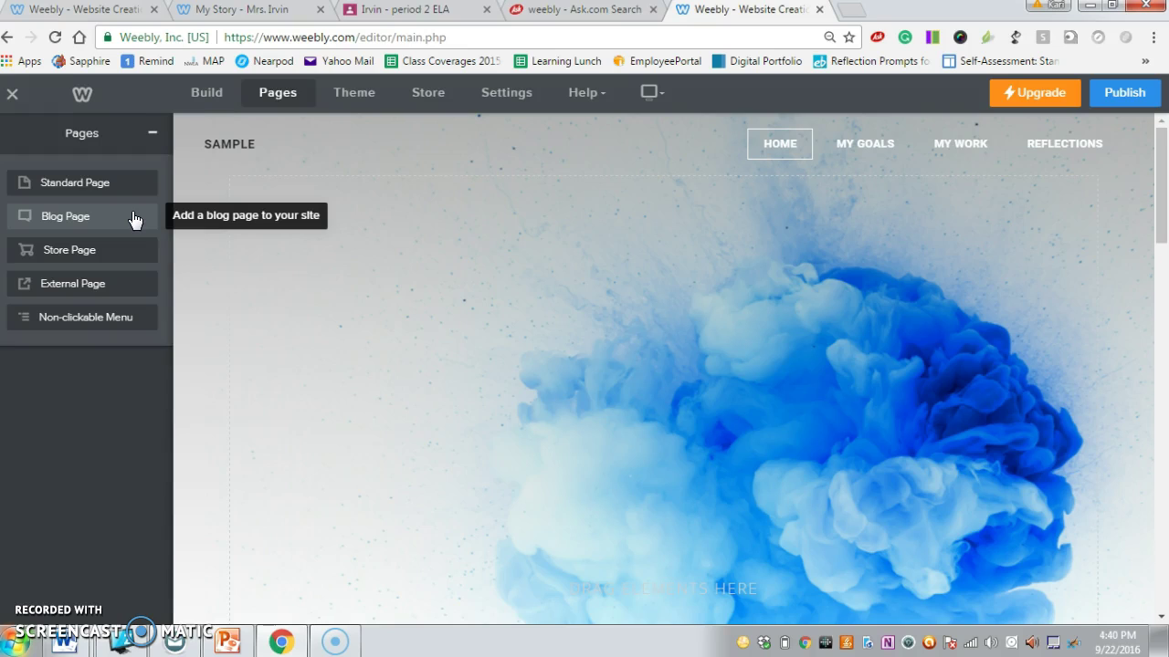
{"action": "left_click", "coordinate": [133, 220]}
{"action": "left_click", "coordinate": [117, 203]}
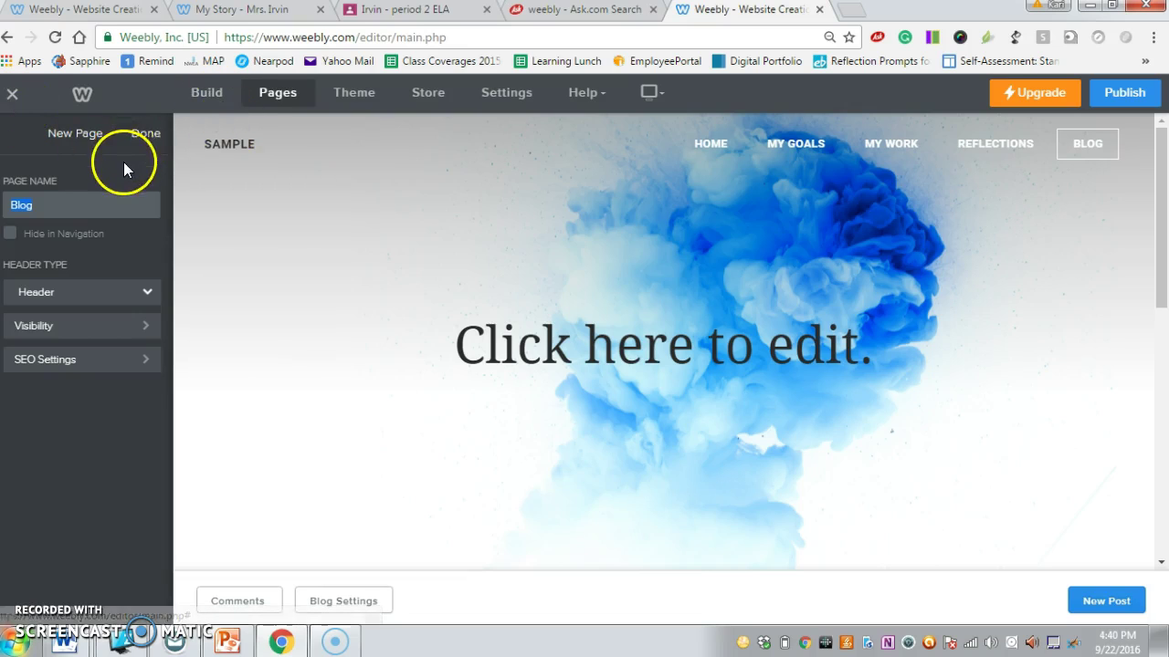
{"action": "left_click", "coordinate": [141, 133]}
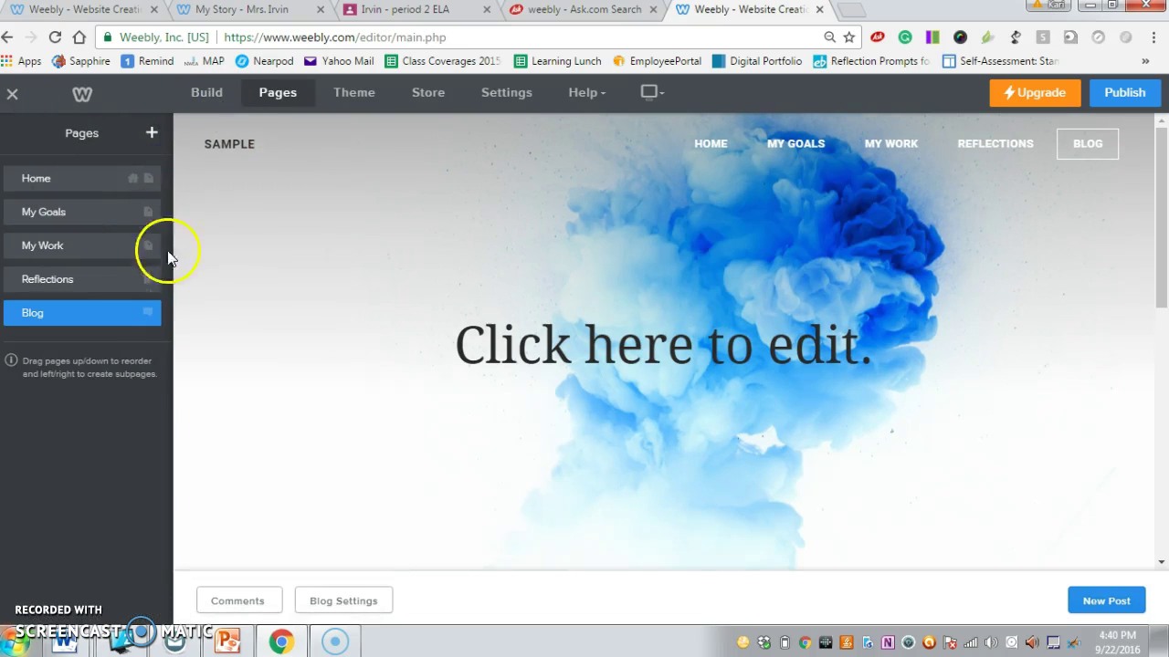